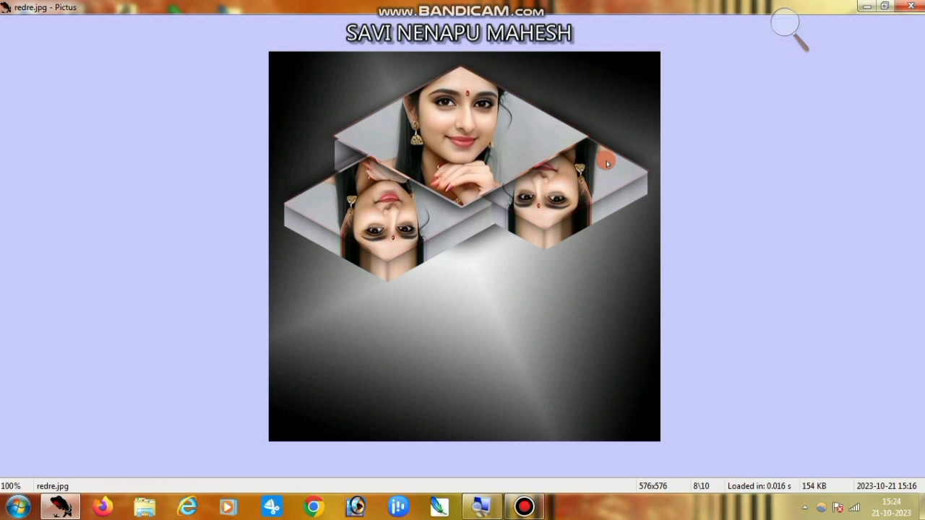
# Close the redre.jpg and Untitled-1 copy.jpg sample poster images in Pictus.
pyautogui.click(918, 9)
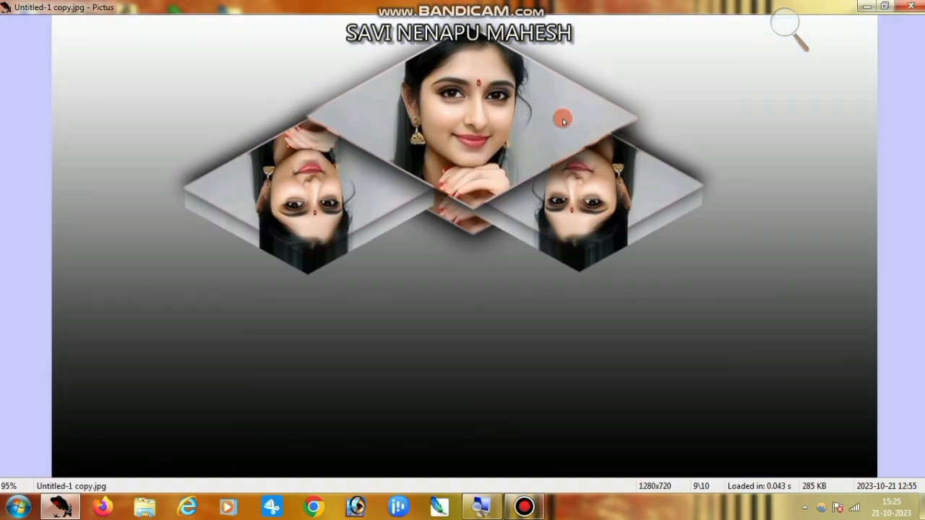
pyautogui.click(911, 7)
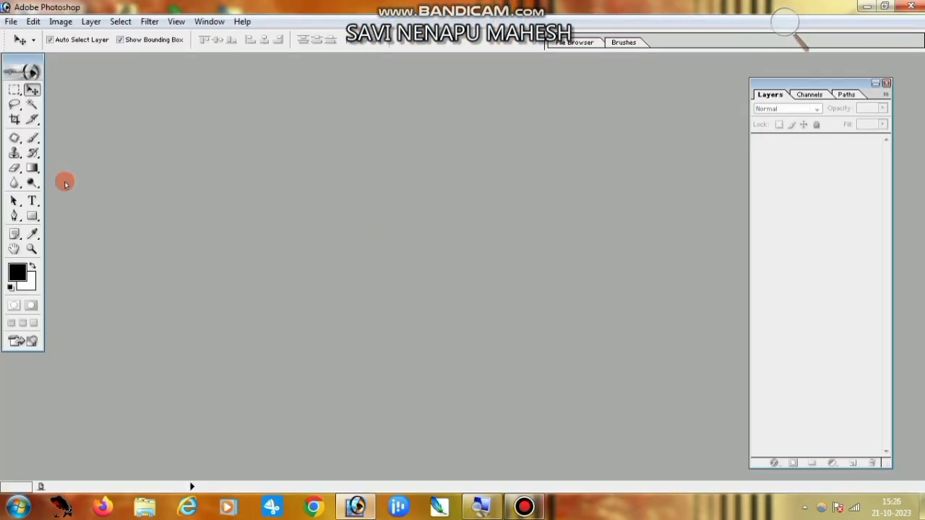
# Create a new white 8 × 8 inch, 72 pixels/inch RGB document and maximize its window.
pyautogui.click(31, 22)
pyautogui.moveTo(12, 21)
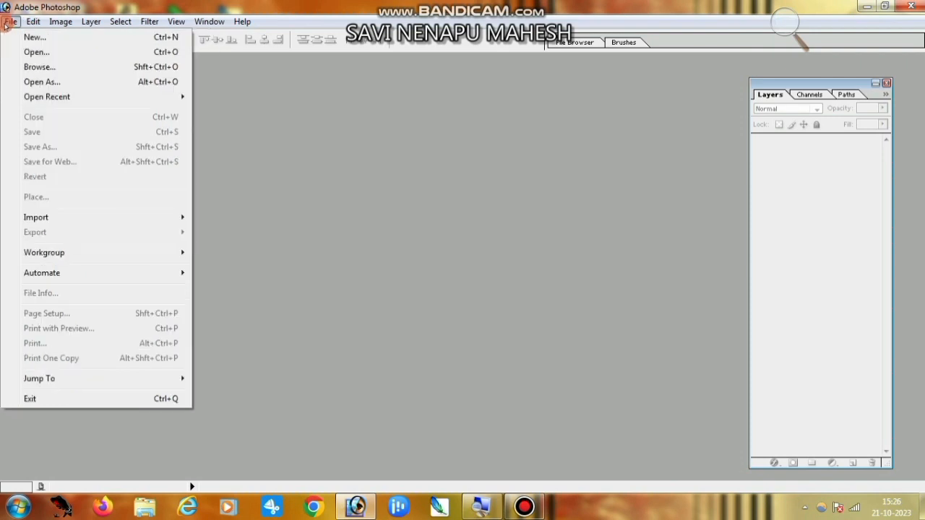
pyautogui.click(30, 37)
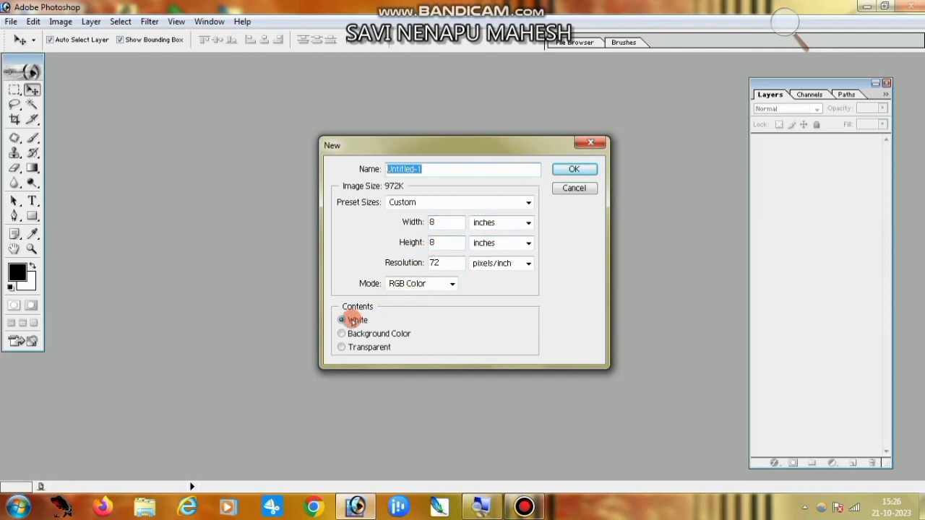
pyautogui.click(573, 171)
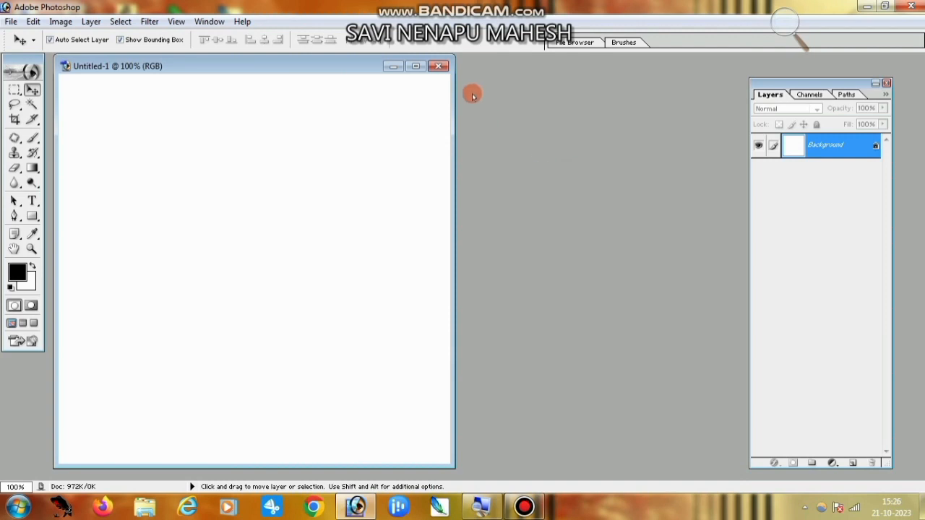
pyautogui.click(420, 66)
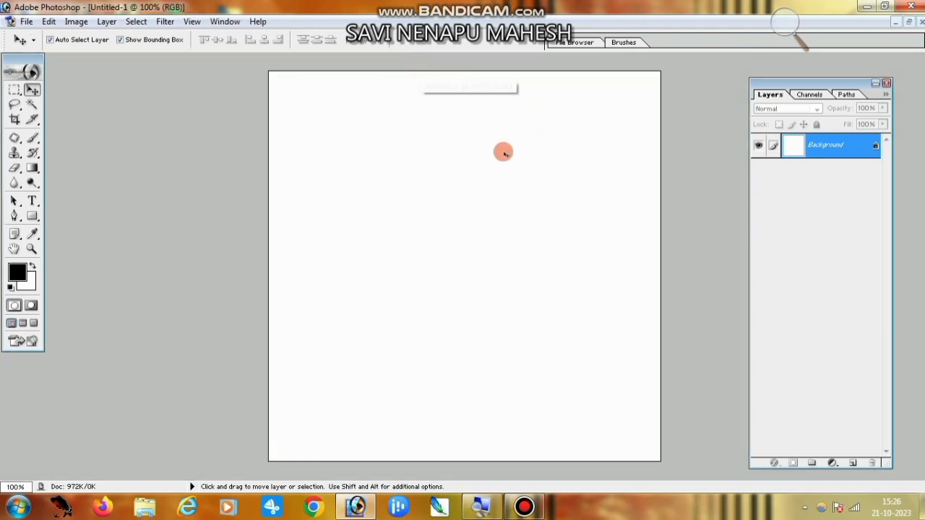
# Add an empty Layer 1 above the Background and choose the Rectangle Tool.
pyautogui.click(853, 464)
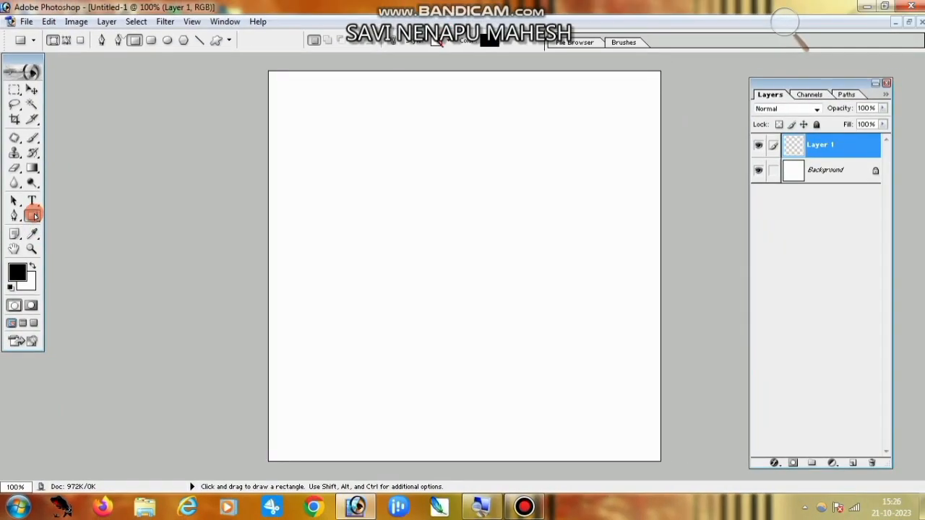
pyautogui.click(33, 215)
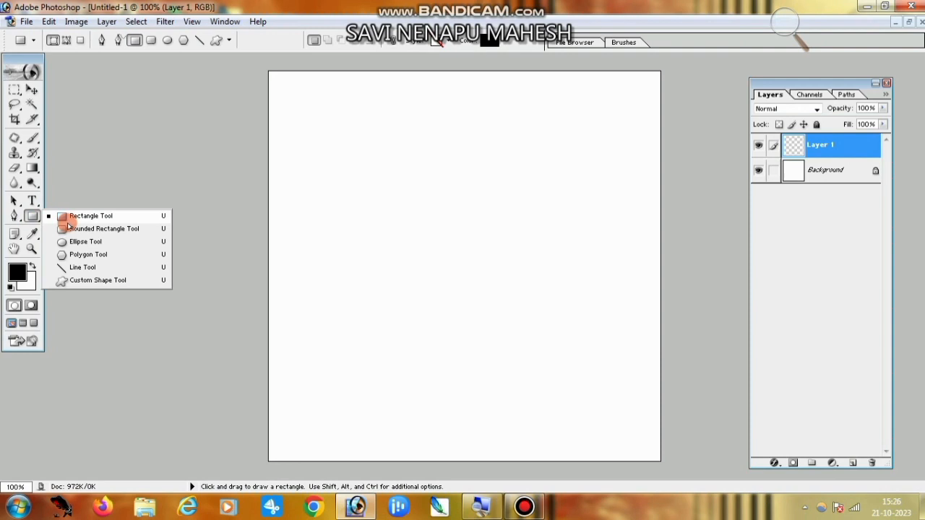
pyautogui.click(94, 216)
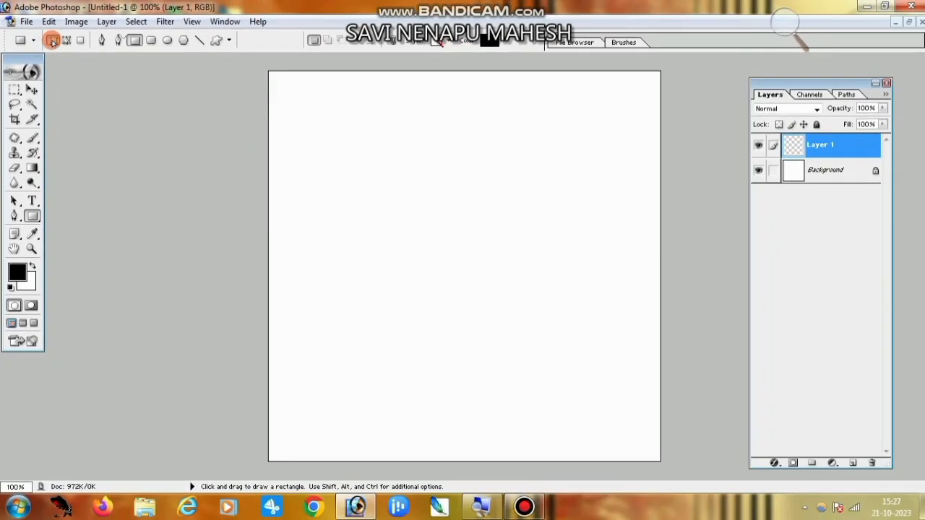
# Set the foreground colour to bright red FB0505.
pyautogui.click(18, 272)
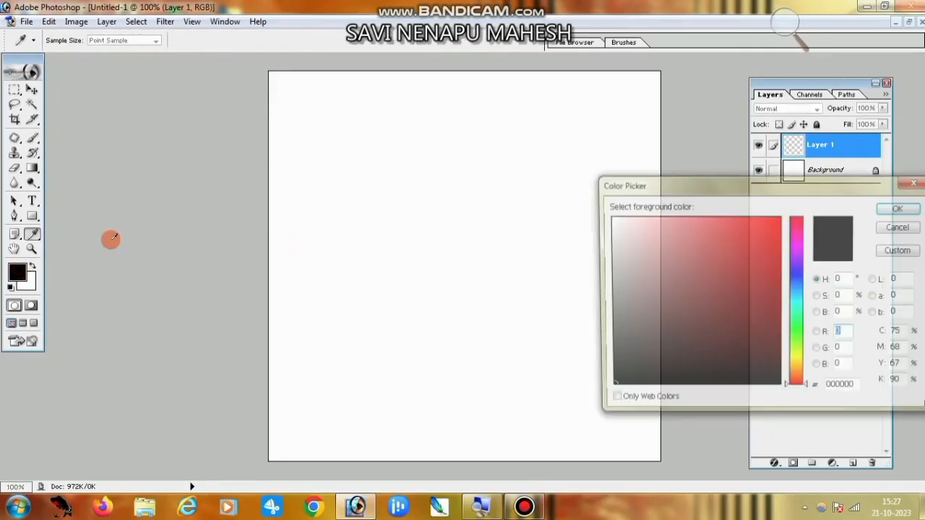
pyautogui.click(777, 219)
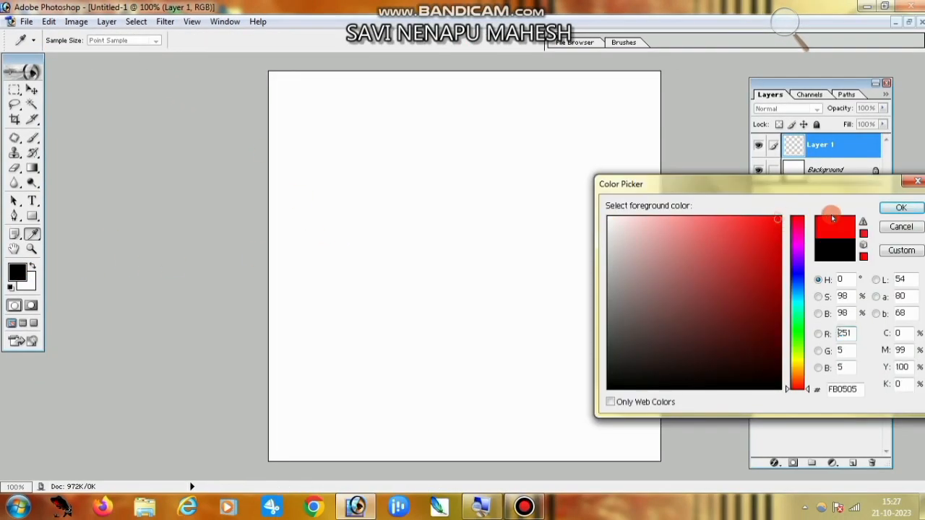
pyautogui.click(896, 209)
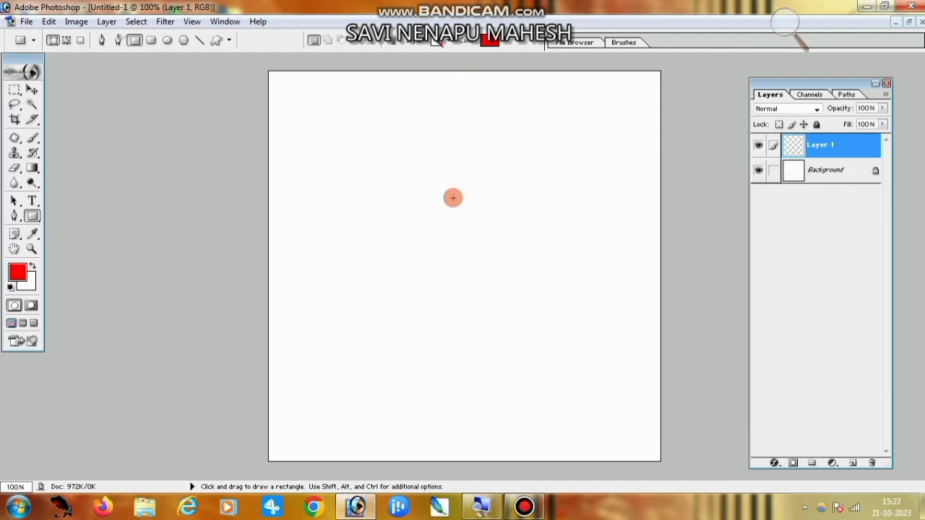
# Draw a red square near the canvas centre and nudge it slightly into place.
pyautogui.moveTo(372, 159); pyautogui.dragTo(551, 343)
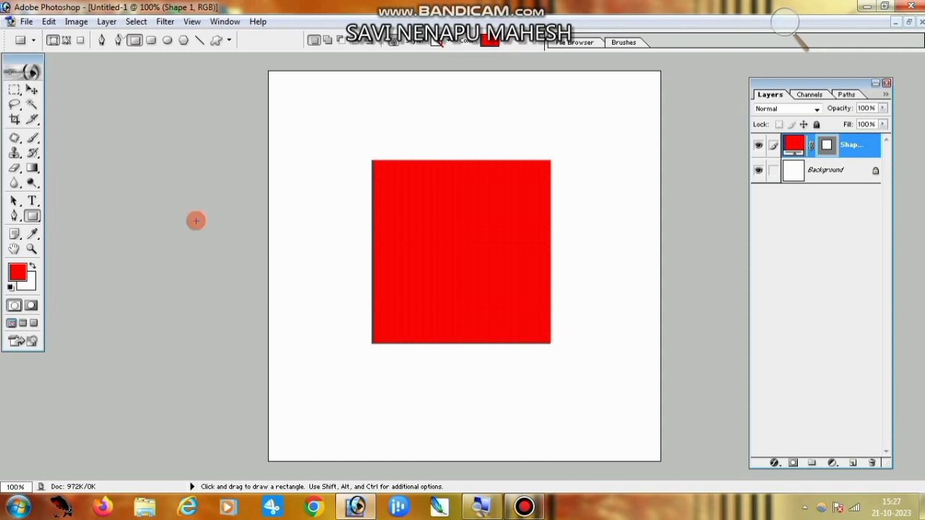
pyautogui.click(31, 90)
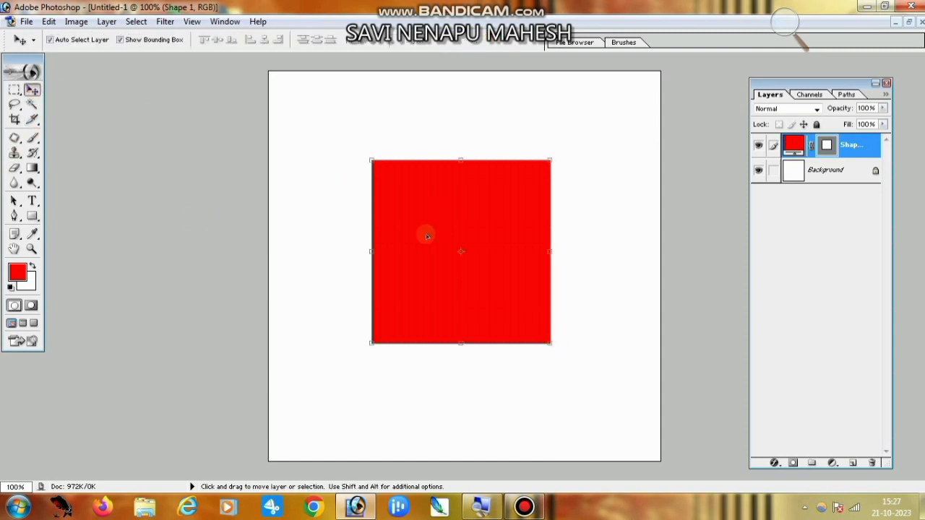
pyautogui.moveTo(427, 235)
pyautogui.mouseDown()
pyautogui.moveTo(412, 250)
pyautogui.moveTo(423, 258)
pyautogui.moveTo(422, 236)
pyautogui.moveTo(422, 245)
pyautogui.mouseUp()
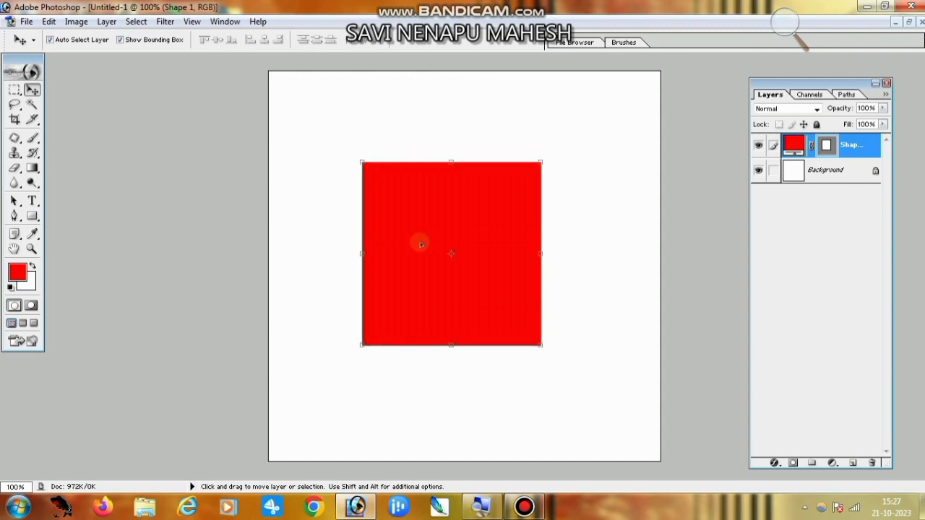
# Rotate the red square 45° into a diamond, keeping proportions linked.
pyautogui.hotkey('ctrl', 't')
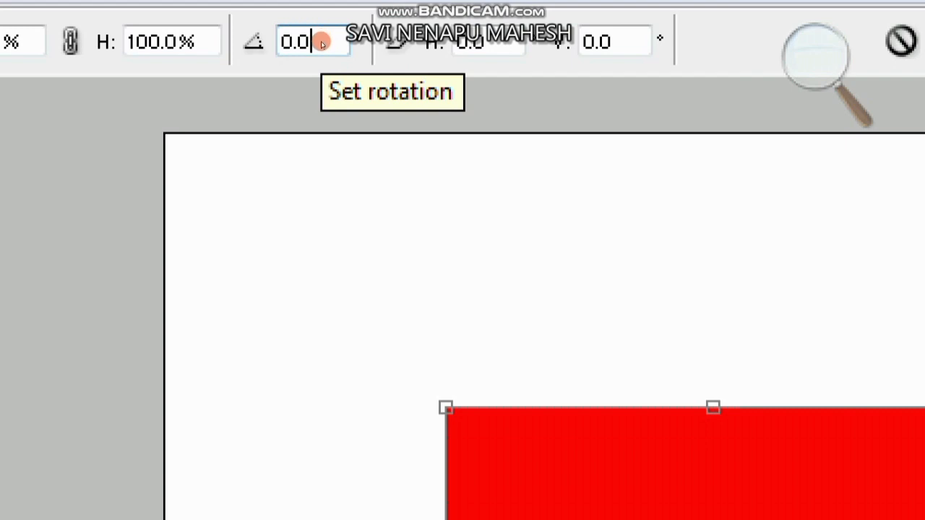
pyautogui.doubleClick(321, 41)
pyautogui.write('45')
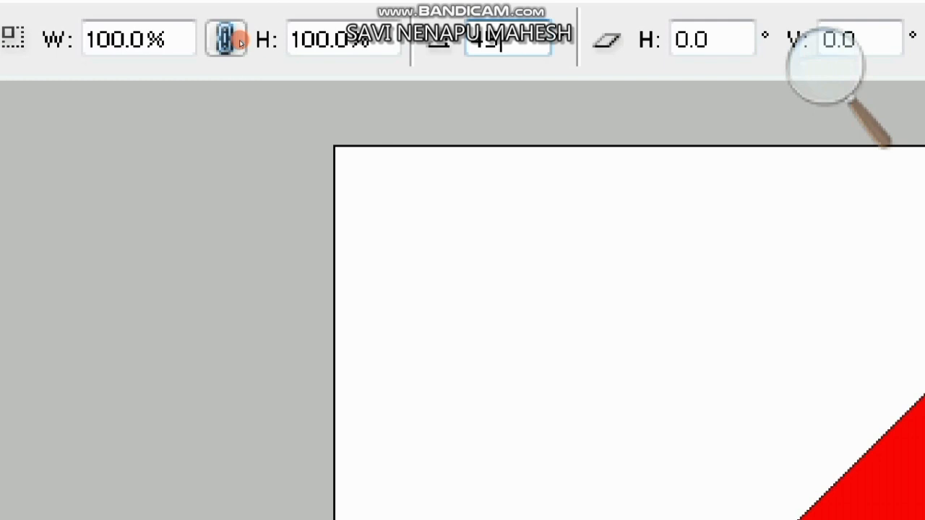
pyautogui.click(239, 40)
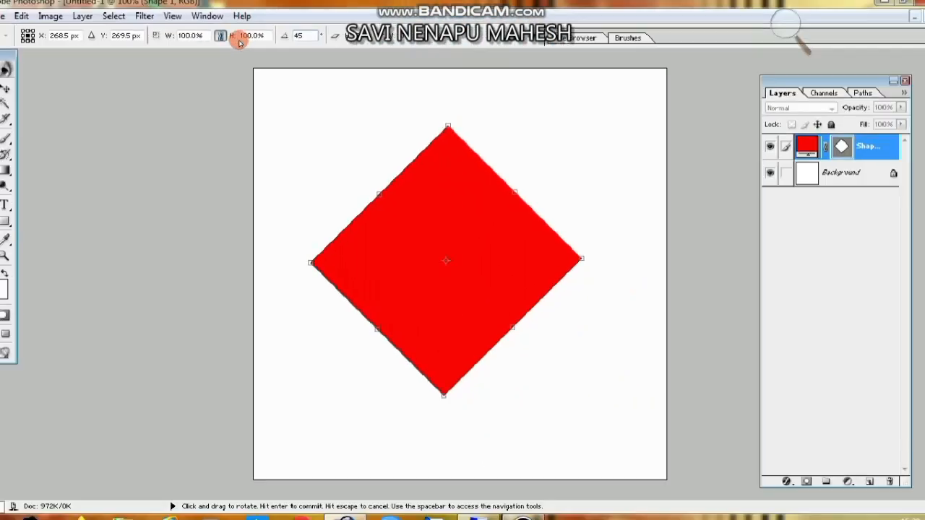
pyautogui.press('Return')
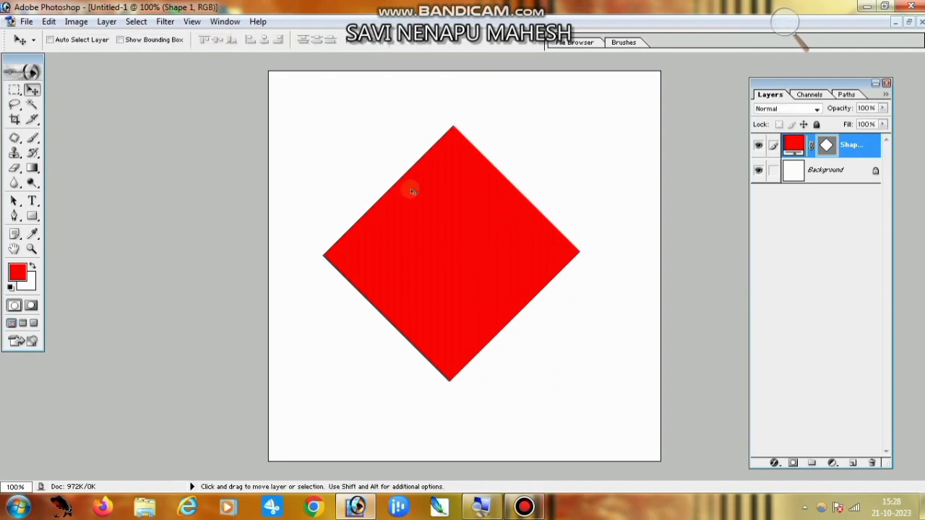
pyautogui.hotkey('ctrl', 't')
pyautogui.press('Return')
pyautogui.hotkey('ctrl', 't')
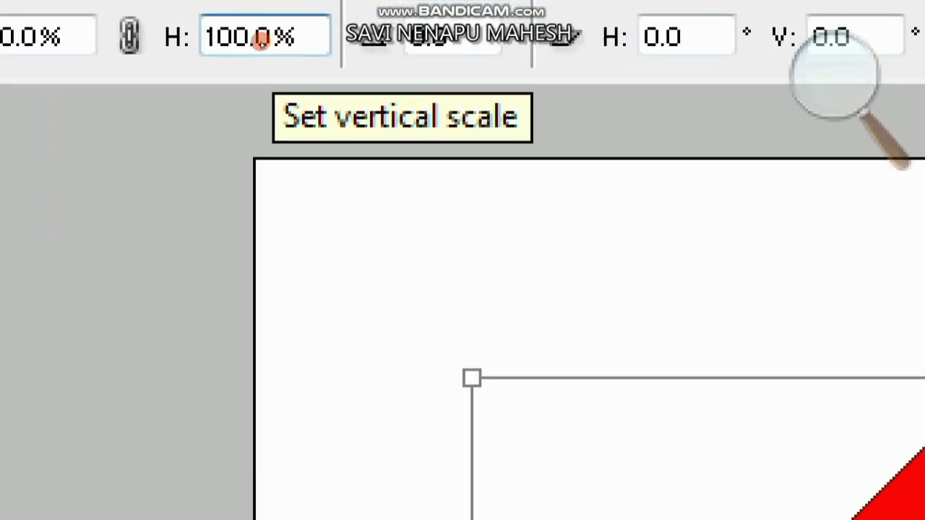
# Flatten the diamond to 55% height.
pyautogui.doubleClick(248, 50)
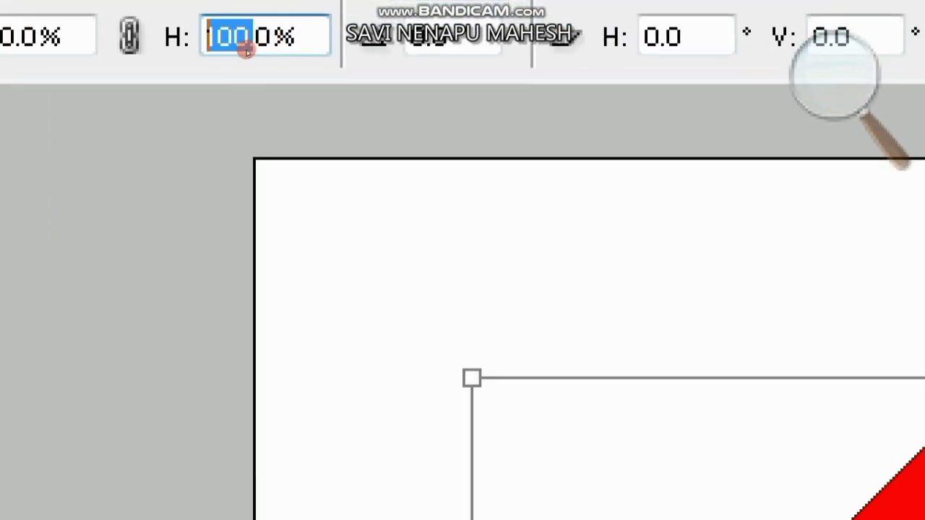
pyautogui.write('55')
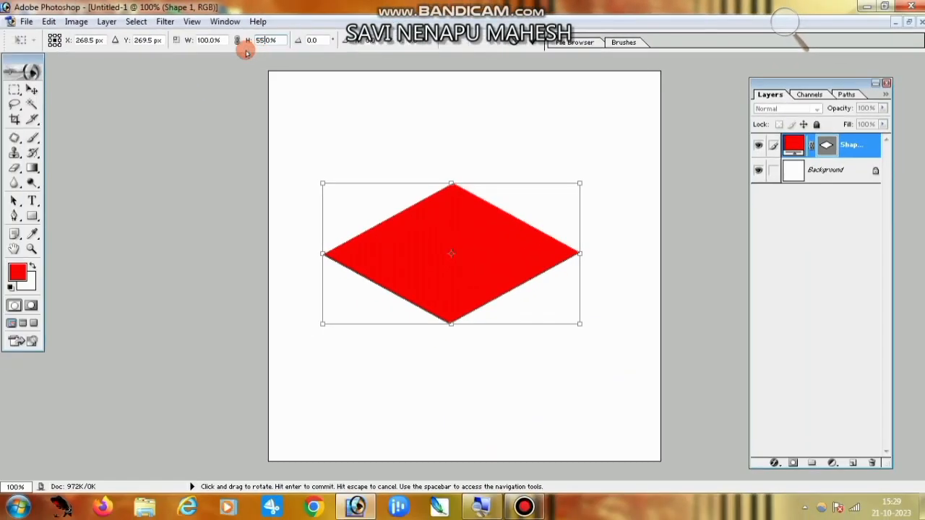
pyautogui.press('Return')
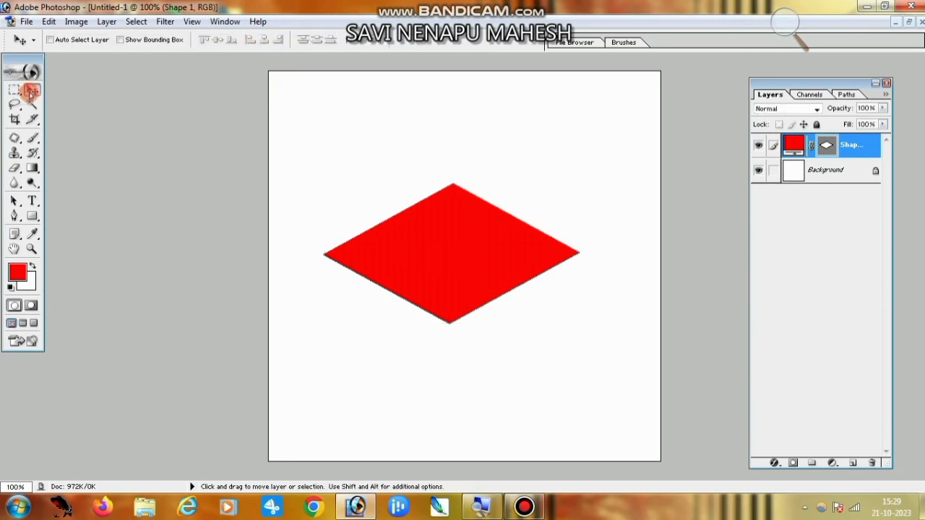
# Move the rhombus toward the top of the canvas and enlarge it to about 113%.
pyautogui.moveTo(426, 257); pyautogui.dragTo(424, 213)
pyautogui.hotkey('ctrl', 't')
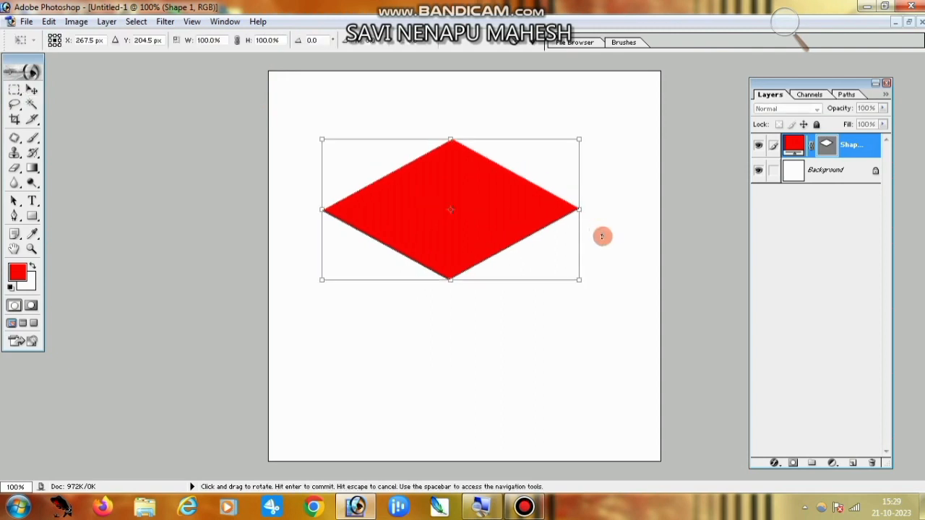
pyautogui.moveTo(578, 282); pyautogui.dragTo(603, 316)
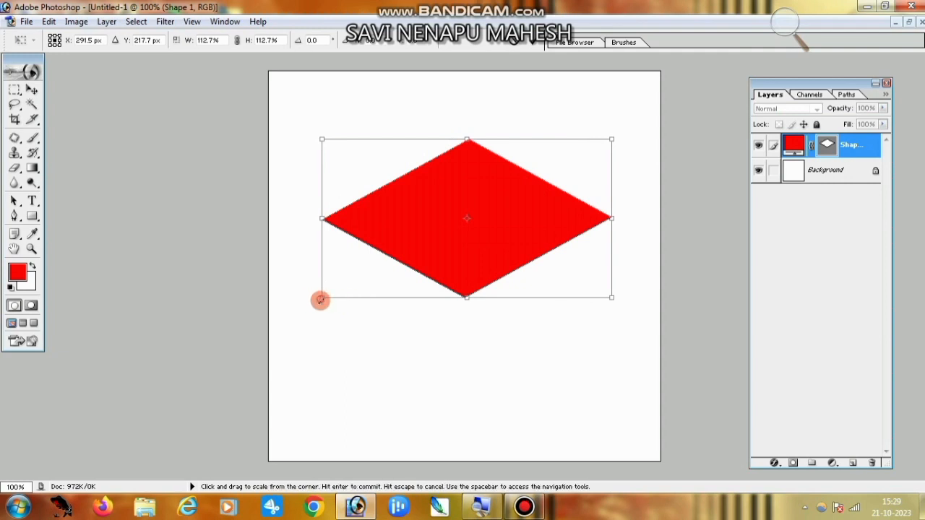
pyautogui.moveTo(320, 299); pyautogui.dragTo(309, 306)
pyautogui.press('Return')
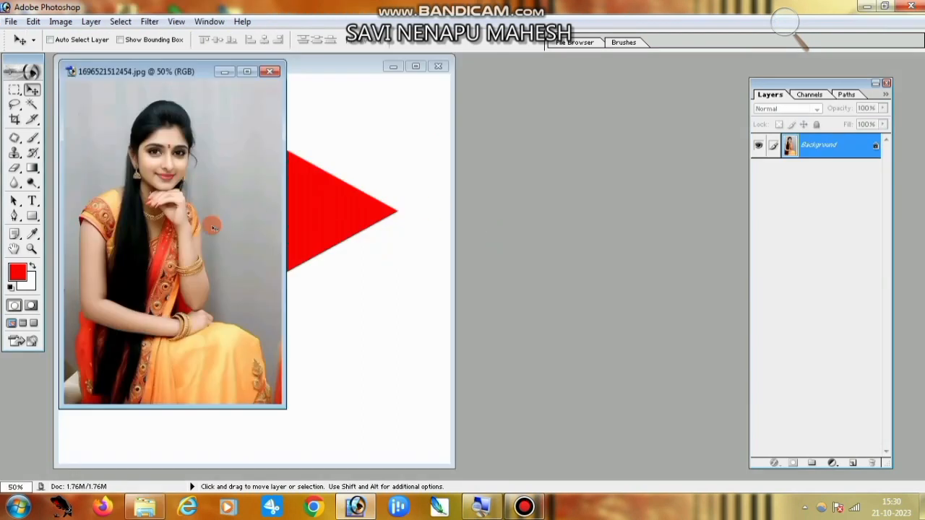
# Copy the portrait photo into the poster and clip it inside the red diamond.
pyautogui.click(247, 71)
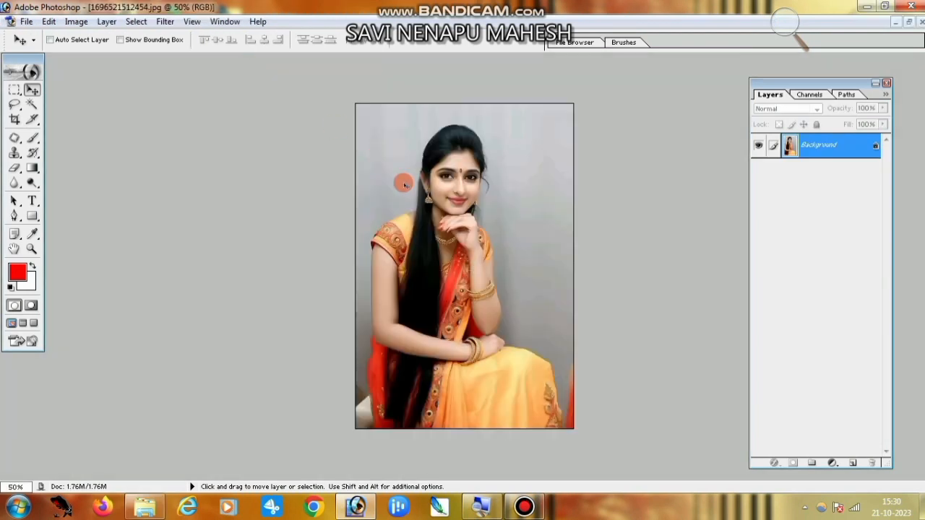
pyautogui.hotkey('ctrl', 'a')
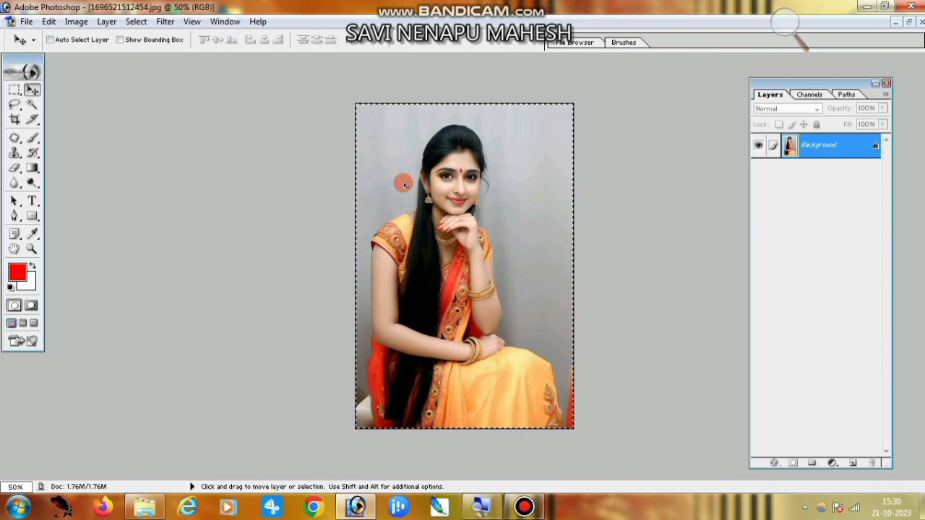
pyautogui.hotkey('ctrl', 'Tab')
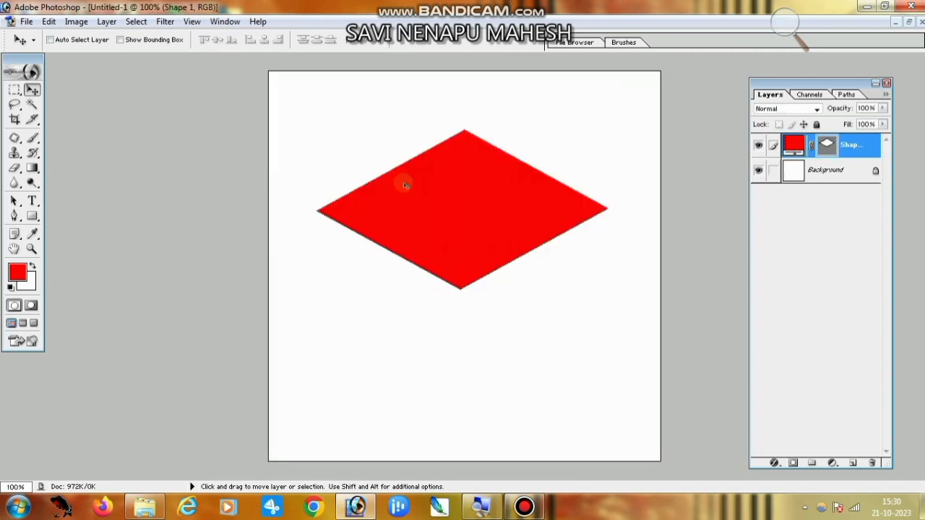
pyautogui.hotkey('ctrl', 'v')
pyautogui.press('alt')
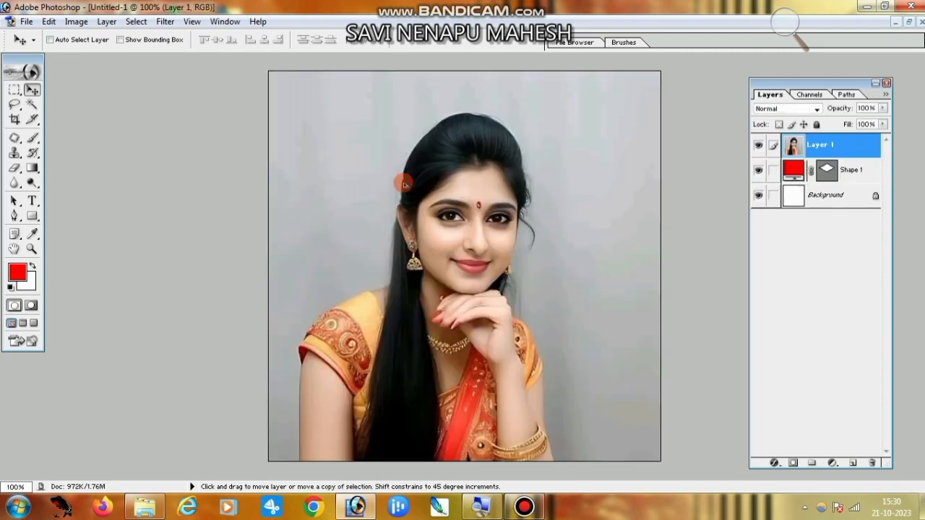
pyautogui.hotkey('ctrl', 'g')
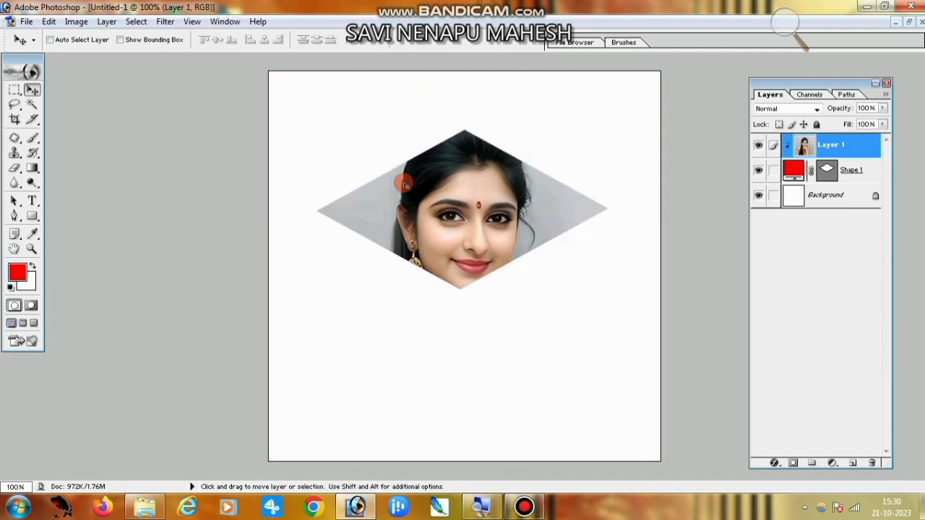
# Position the portrait inside the diamond and scale it down to 75%.
pyautogui.click(32, 103)
pyautogui.click(32, 90)
pyautogui.moveTo(462, 212); pyautogui.dragTo(458, 206)
pyautogui.hotkey('ctrl', 't')
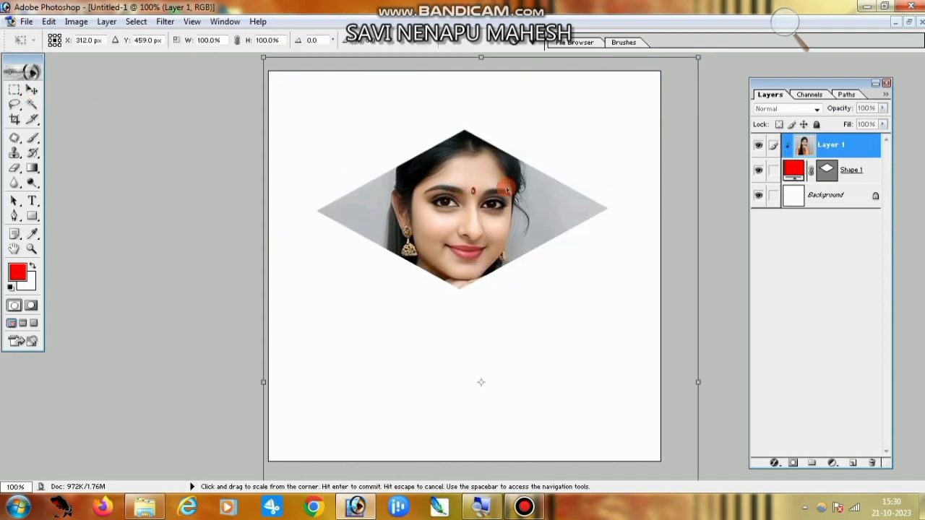
pyautogui.moveTo(697, 56); pyautogui.dragTo(640, 114)
pyautogui.moveTo(588, 221); pyautogui.dragTo(605, 170)
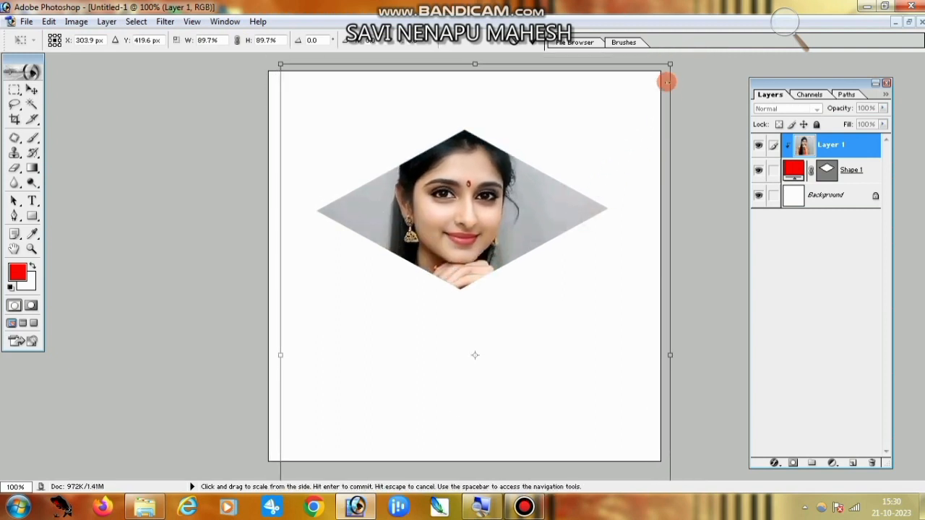
pyautogui.moveTo(668, 68); pyautogui.dragTo(603, 152)
pyautogui.moveTo(530, 258); pyautogui.dragTo(561, 176)
# Commit the 75% portrait resize and merge it with Shape 1 into Layer 1.
pyautogui.press('Return')
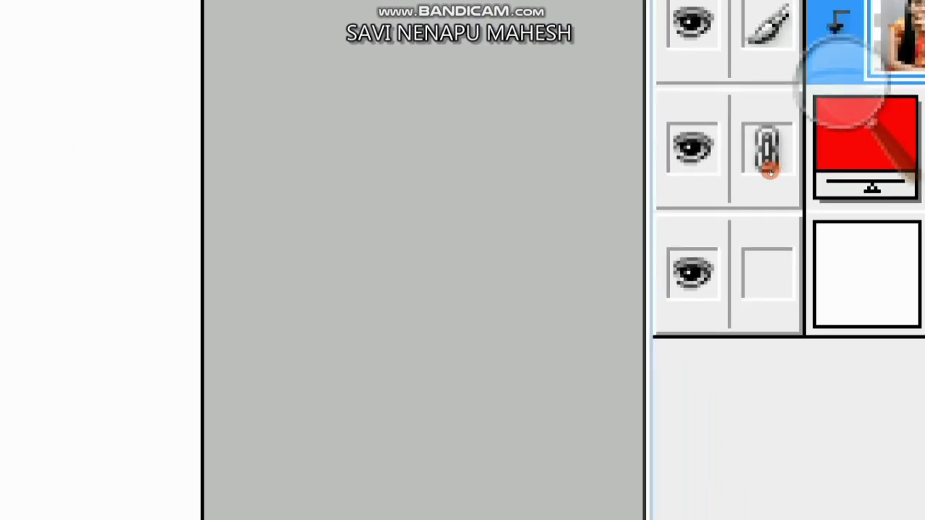
pyautogui.click(770, 170)
pyautogui.click(773, 169)
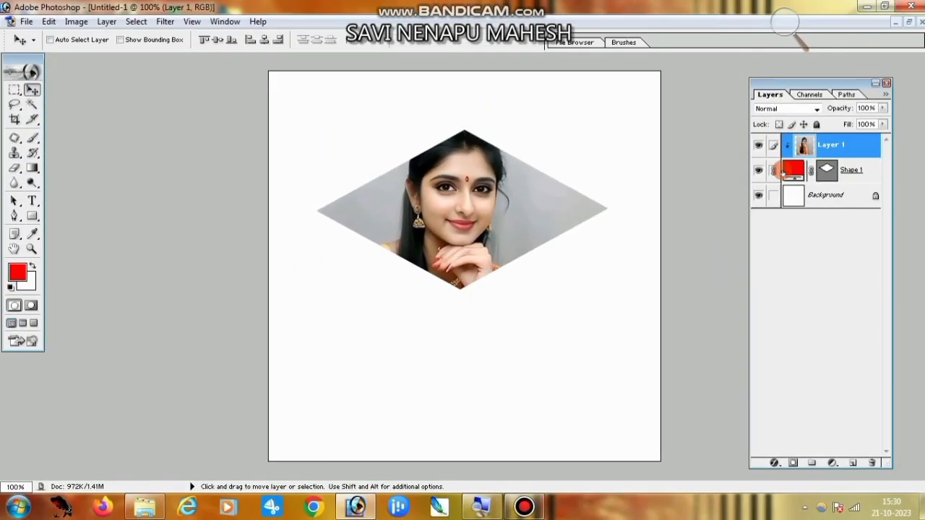
pyautogui.hotkey('ctrl', 'e')
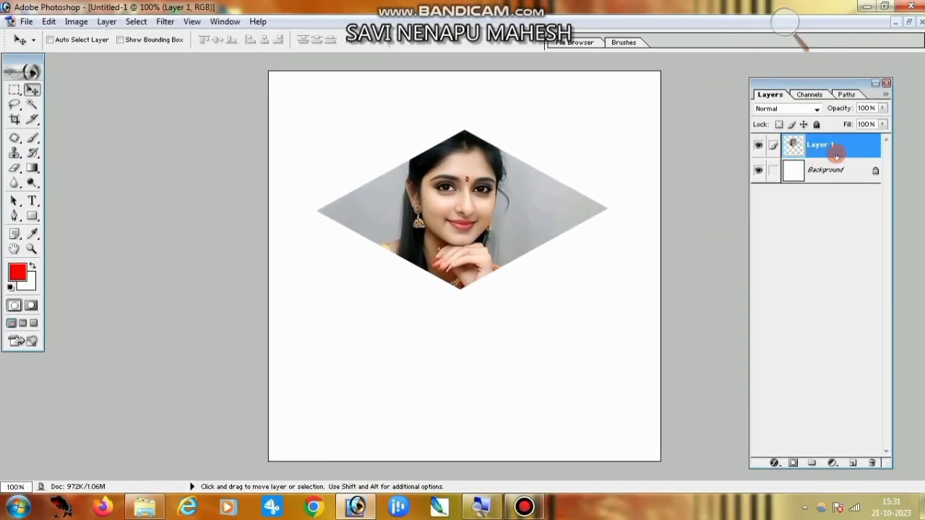
# Duplicate Layer 1 as Layer 1 copy and select the original Layer 1 beneath it.
pyautogui.rightClick(834, 154)
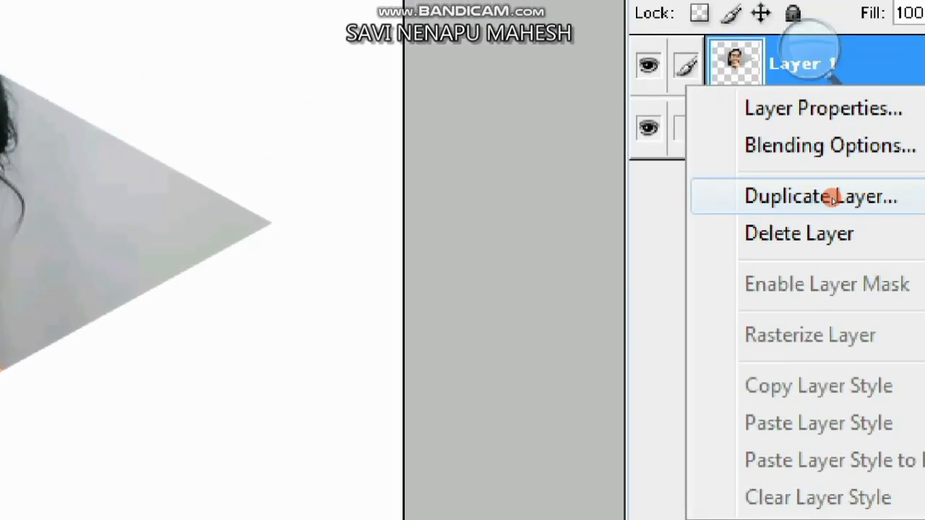
pyautogui.click(833, 198)
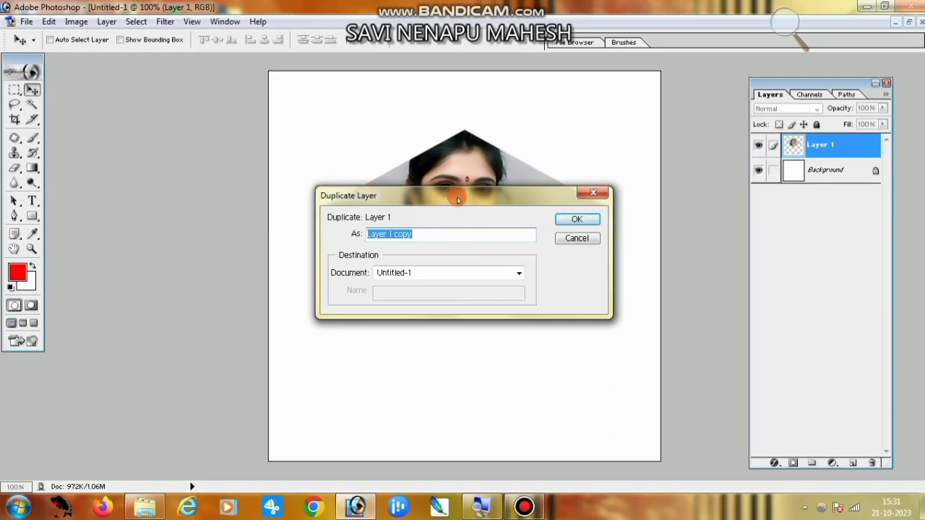
pyautogui.click(557, 219)
pyautogui.click(824, 139)
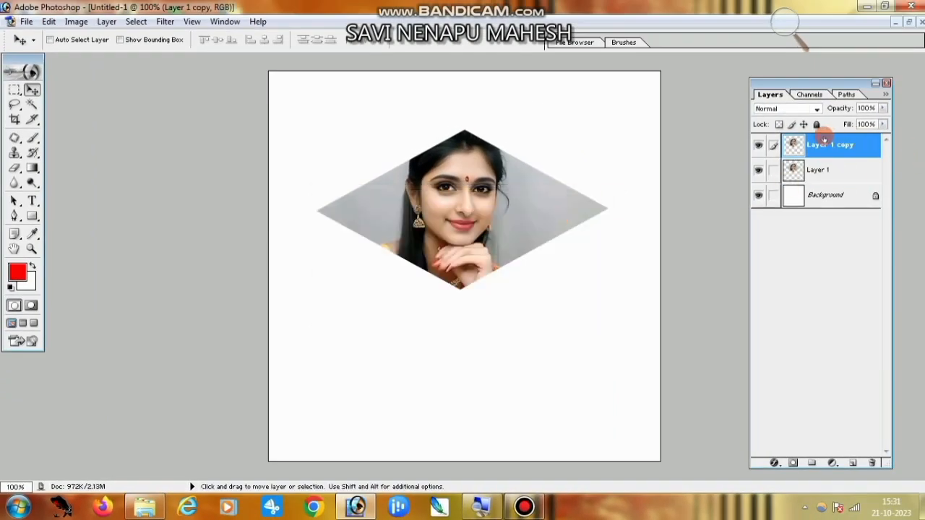
pyautogui.click(830, 169)
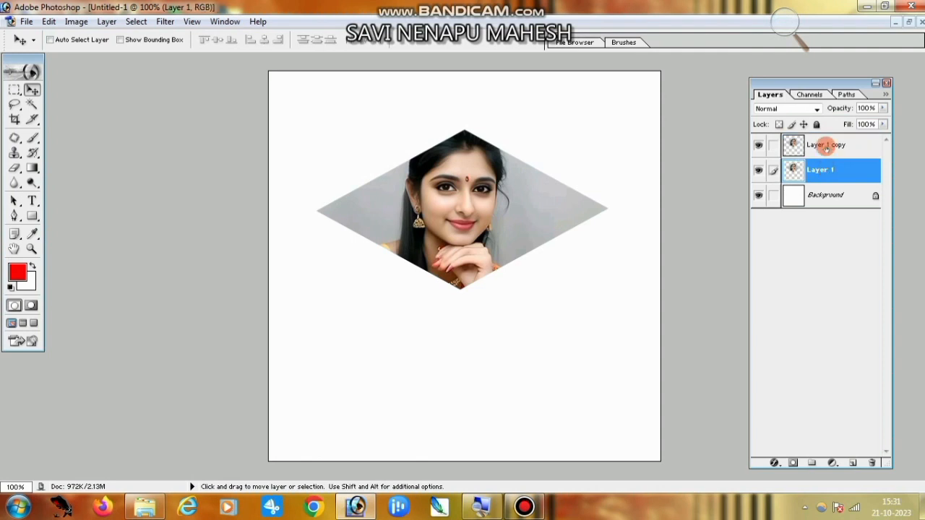
pyautogui.click(820, 172)
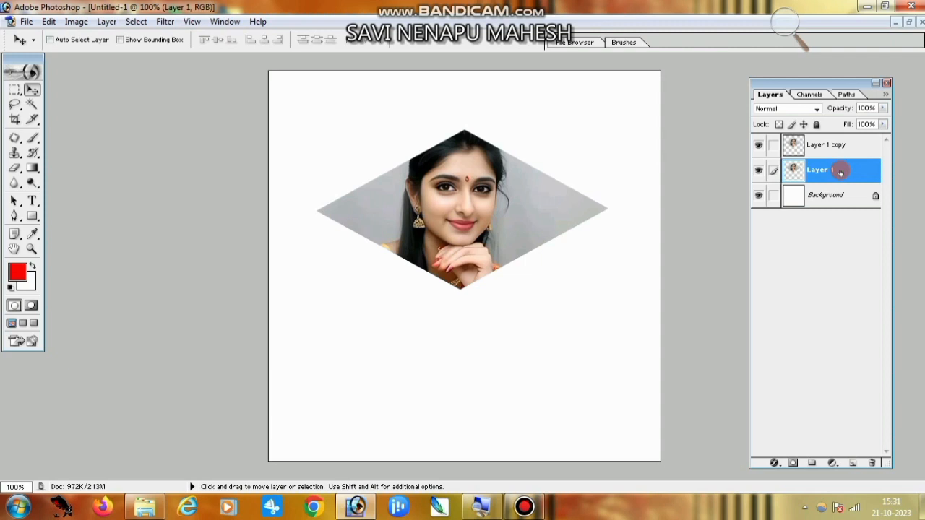
# Stack about 42 stepped, offset copies of Layer 1 to build a thick 3D edge.
pyautogui.press('alt')
pyautogui.hotkey('ctrl', 'alt', 'shift', 't')
pyautogui.hotkey('ctrl', 'alt', 'shift', 't')
pyautogui.hotkey('ctrl', 'alt', 'shift', 't')
pyautogui.hotkey('ctrl', 'alt', 'shift', 't')
pyautogui.hotkey('ctrl', 'alt', 'shift', 't')
pyautogui.hotkey('ctrl', 'alt', 'shift', 't')
pyautogui.hotkey('ctrl', 'alt', 'shift', 't')
pyautogui.hotkey('ctrl', 'alt', 'shift', 't')
pyautogui.hotkey('ctrl', 'alt', 'shift', 't')
pyautogui.hotkey('ctrl', 'alt', 'shift', 't')
pyautogui.hotkey('ctrl', 'alt', 'shift', 't')
pyautogui.hotkey('ctrl', 'alt', 'shift', 't')
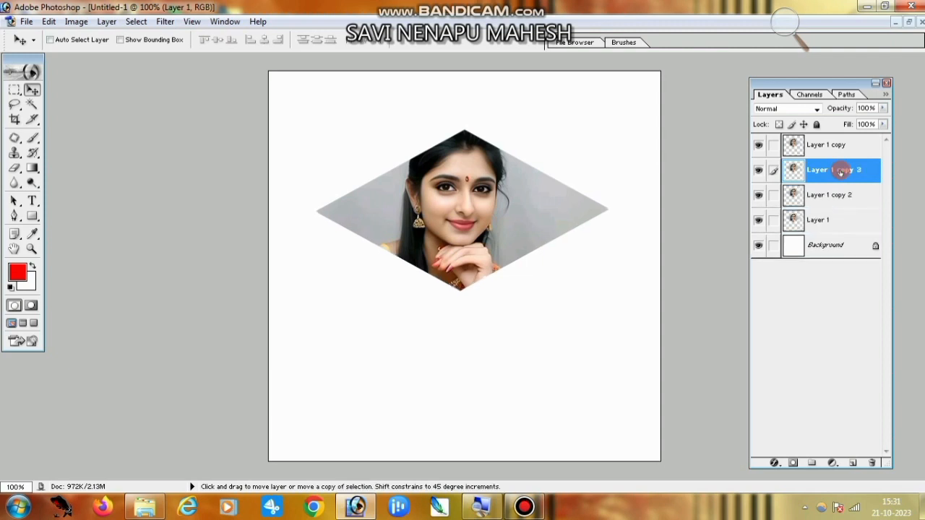
pyautogui.hotkey('ctrl', 'alt', 'shift', 't')
pyautogui.hotkey('ctrl', 'alt', 'shift', 't')
pyautogui.hotkey('ctrl', 'alt', 'shift', 't')
pyautogui.hotkey('ctrl', 'alt', 'shift', 't')
pyautogui.hotkey('ctrl', 'alt', 'shift', 't')
pyautogui.hotkey('ctrl', 'alt', 'shift', 't')
pyautogui.hotkey('ctrl', 'alt', 'shift', 't')
pyautogui.hotkey('ctrl', 'alt', 'shift', 't')
pyautogui.hotkey('ctrl', 'alt', 'shift', 't')
pyautogui.hotkey('ctrl', 'alt', 'shift', 't')
pyautogui.hotkey('ctrl', 'alt', 'shift', 't')
pyautogui.hotkey('ctrl', 'alt', 'shift', 't')
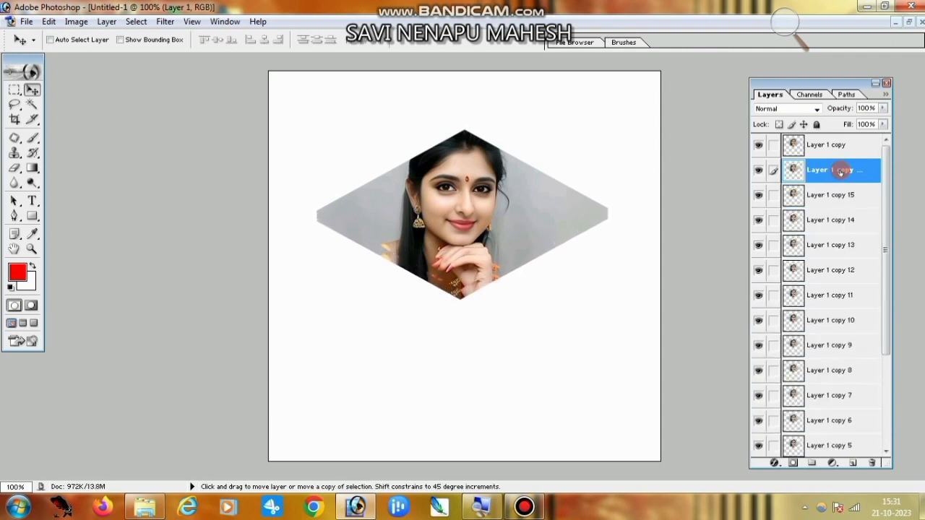
pyautogui.hotkey('ctrl', 'alt', 'shift', 't')
pyautogui.hotkey('ctrl', 'alt', 'shift', 't')
pyautogui.hotkey('ctrl', 'alt', 'shift', 't')
pyautogui.hotkey('ctrl', 'alt', 'shift', 't')
pyautogui.hotkey('ctrl', 'alt', 'shift', 't')
pyautogui.hotkey('ctrl', 'alt', 'shift', 't')
pyautogui.hotkey('ctrl', 'alt', 'shift', 't')
pyautogui.hotkey('ctrl', 'alt', 'shift', 't')
pyautogui.hotkey('ctrl', 'alt', 'shift', 't')
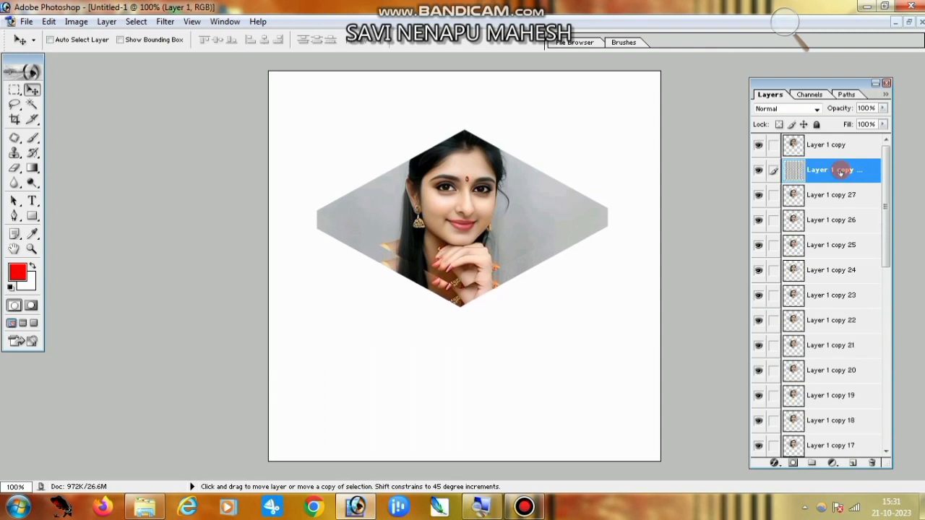
pyautogui.hotkey('ctrl', 'alt', 'shift', 't')
pyautogui.hotkey('ctrl', 'alt', 'shift', 't')
pyautogui.hotkey('ctrl', 'alt', 'shift', 't')
pyautogui.hotkey('ctrl', 'alt', 'shift', 't')
pyautogui.hotkey('ctrl', 'alt', 'shift', 't')
pyautogui.hotkey('ctrl', 'alt', 'shift', 't')
pyautogui.hotkey('ctrl', 'alt', 'shift', 't')
pyautogui.hotkey('ctrl', 'alt', 'shift', 't')
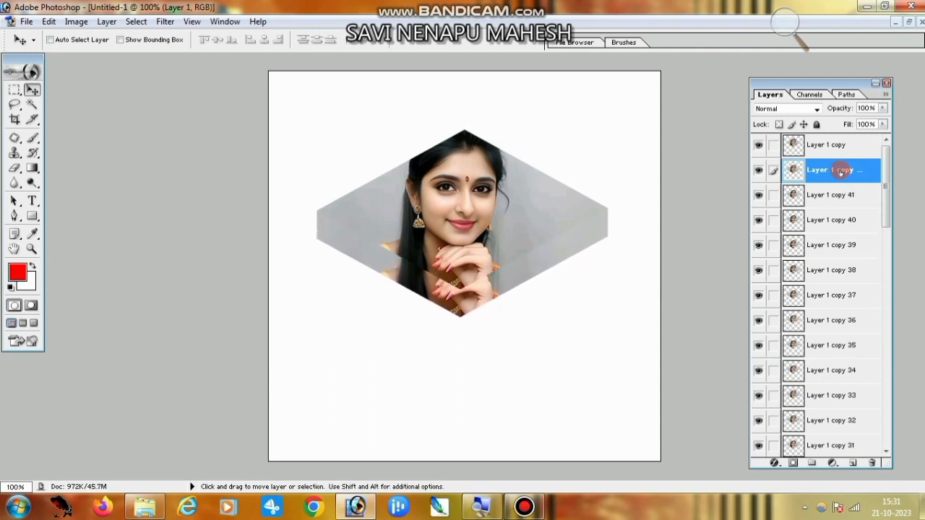
pyautogui.doubleClick(840, 171)
pyautogui.press('Return')
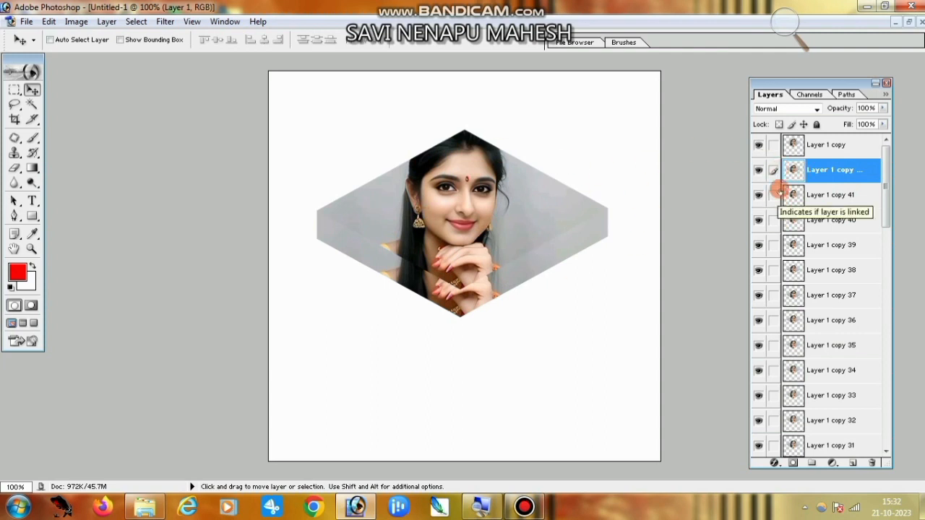
# Link all the stepped edge copies, group them into Set 1, and select Layer 1 copy.
pyautogui.moveTo(773, 194); pyautogui.dragTo(776, 443)
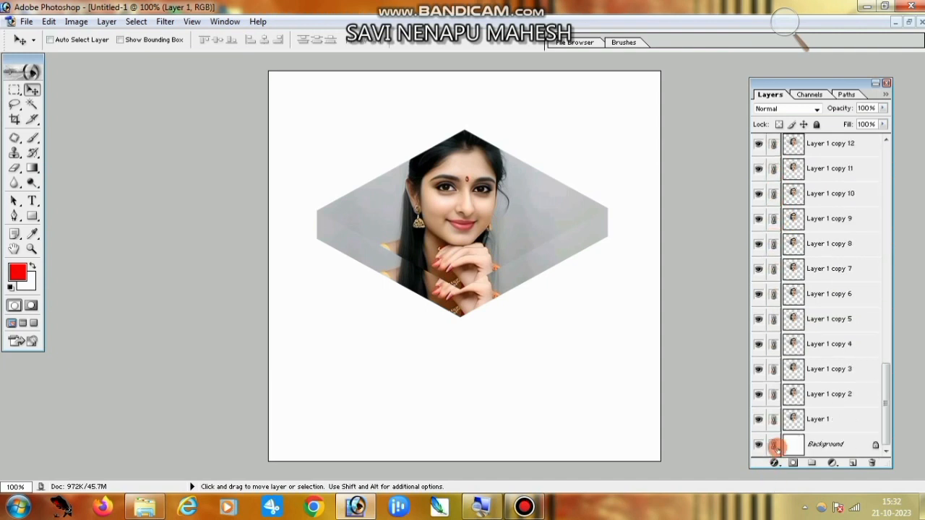
pyautogui.moveTo(884, 407); pyautogui.dragTo(892, 172)
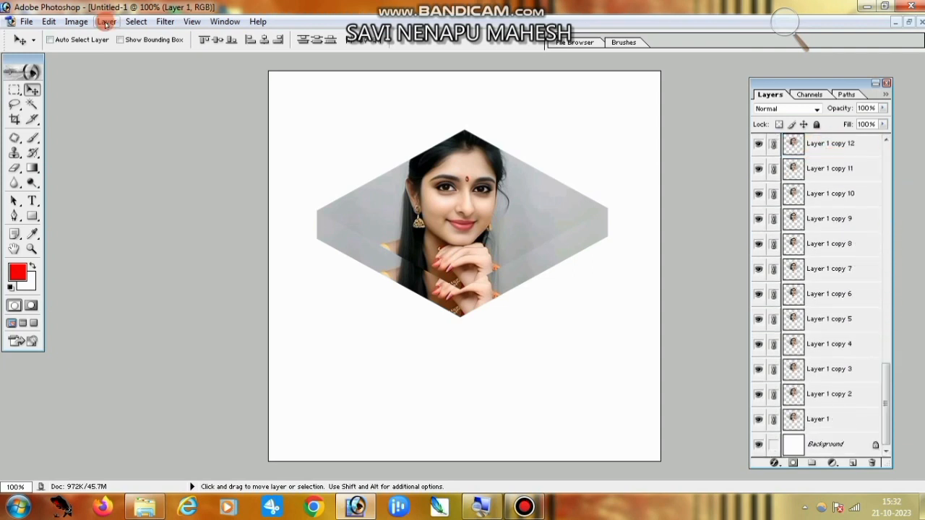
pyautogui.click(106, 22)
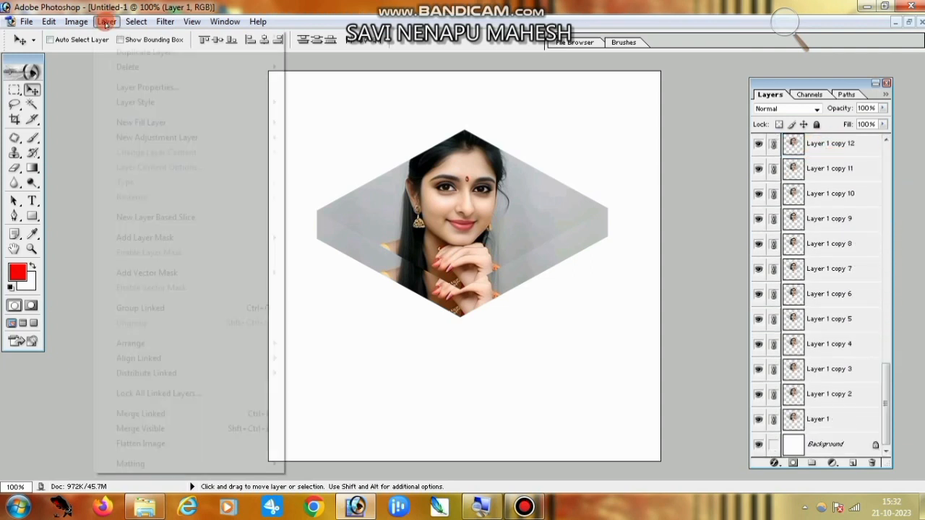
pyautogui.moveTo(123, 38)
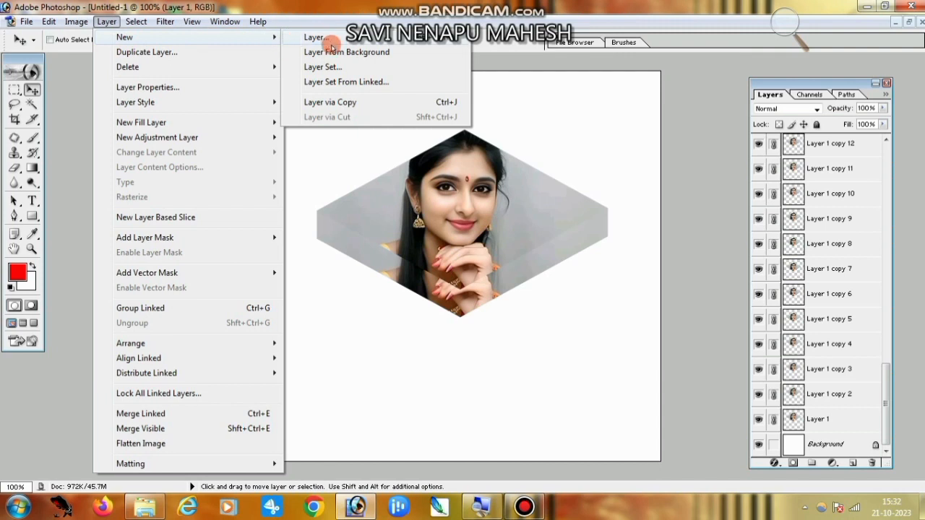
pyautogui.click(377, 82)
pyautogui.click(561, 241)
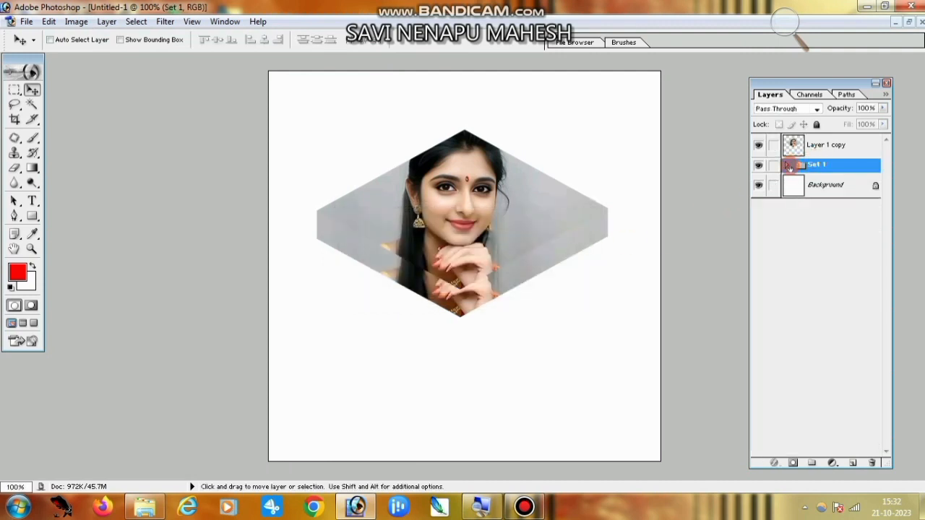
pyautogui.click(789, 164)
pyautogui.click(789, 165)
pyautogui.click(824, 145)
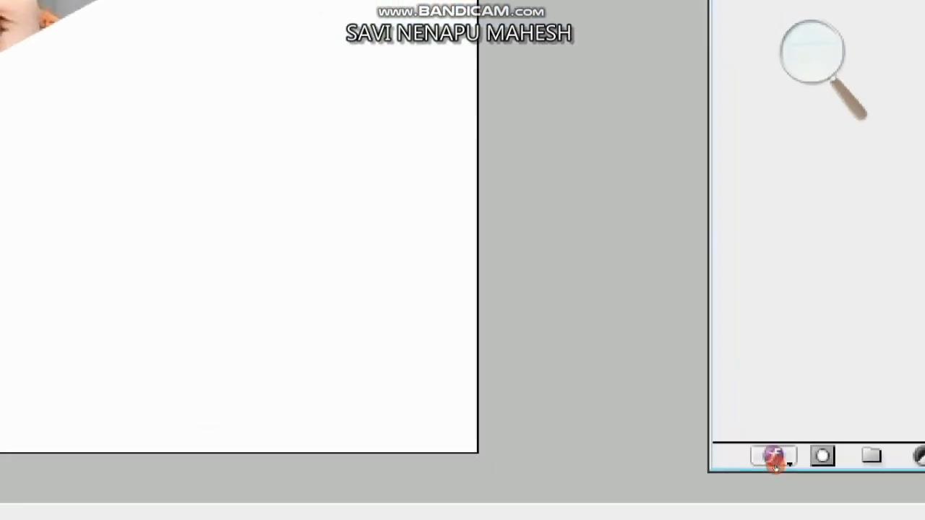
# Add a Stroke layer style to Layer 1 copy and adjust its opacity.
pyautogui.click(774, 466)
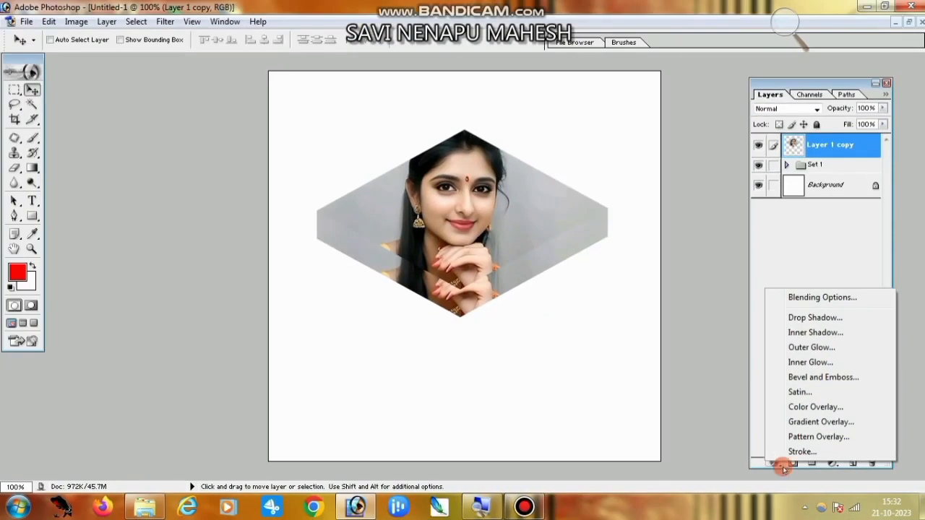
pyautogui.click(803, 452)
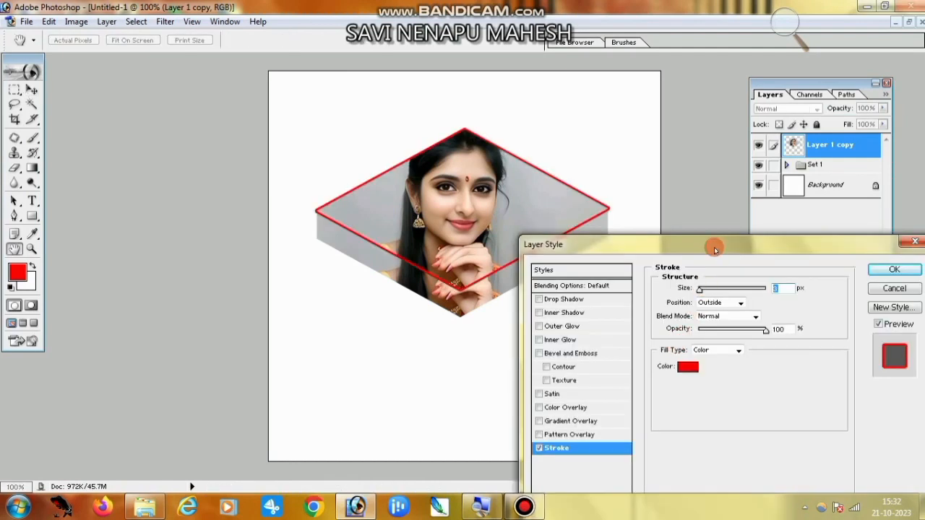
pyautogui.moveTo(724, 250)
pyautogui.mouseDown()
pyautogui.moveTo(660, 190)
pyautogui.moveTo(676, 195)
pyautogui.mouseUp()
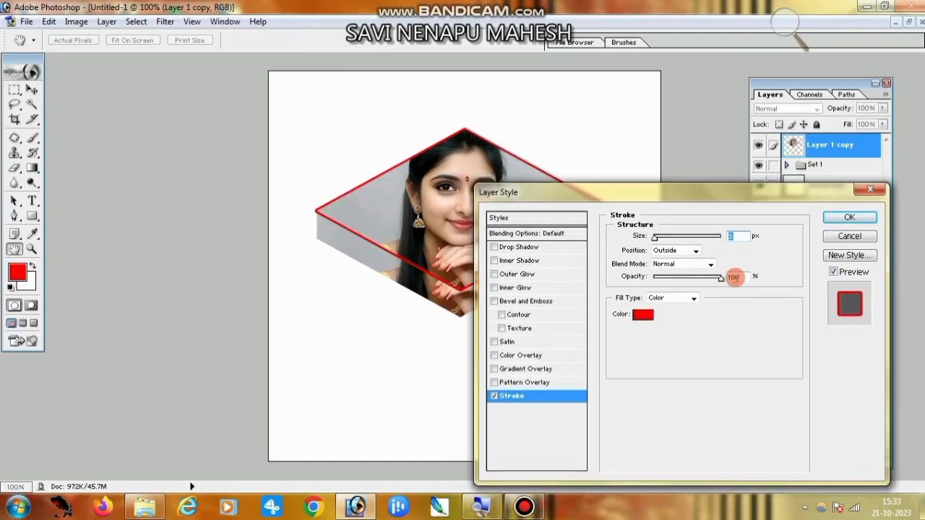
pyautogui.click(742, 279)
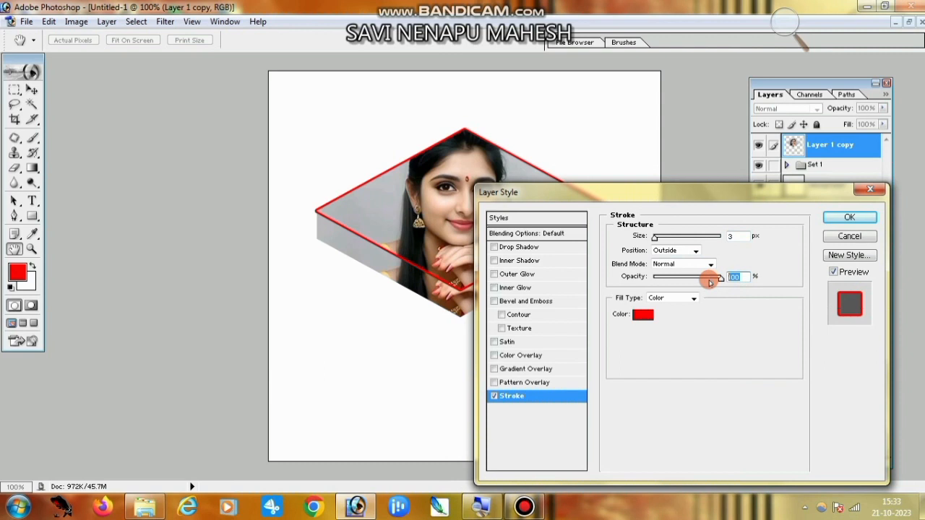
pyautogui.write('1')
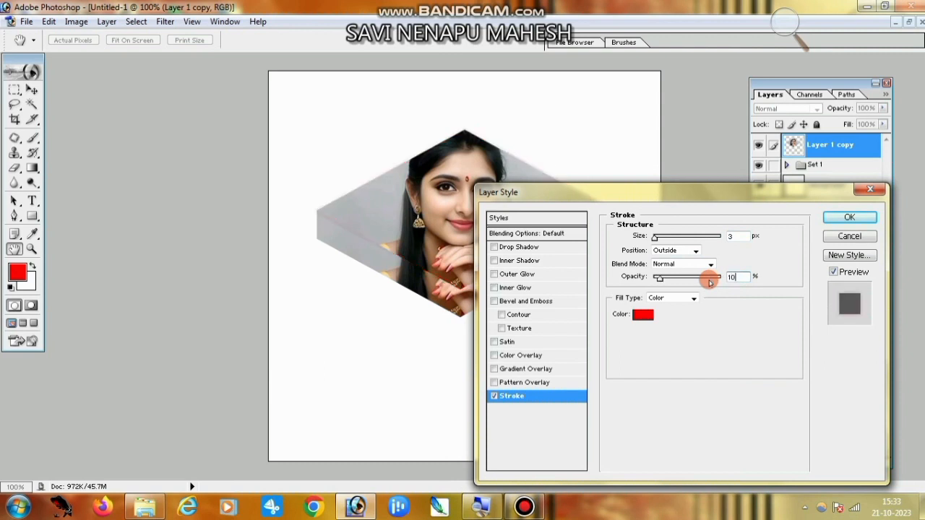
# Add a Normal, 100% opacity drop shadow at 90°, distance 8, spread 13.
pyautogui.click(517, 248)
pyautogui.click(676, 239)
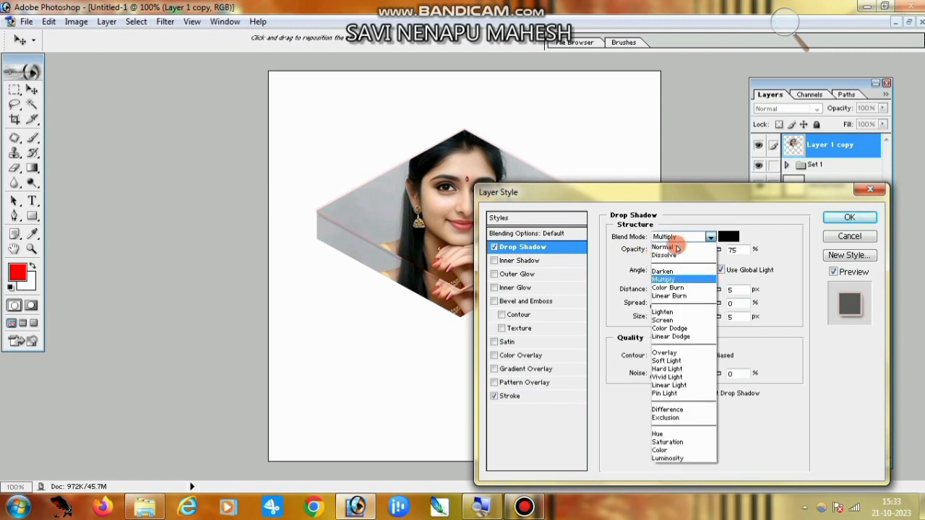
pyautogui.click(676, 247)
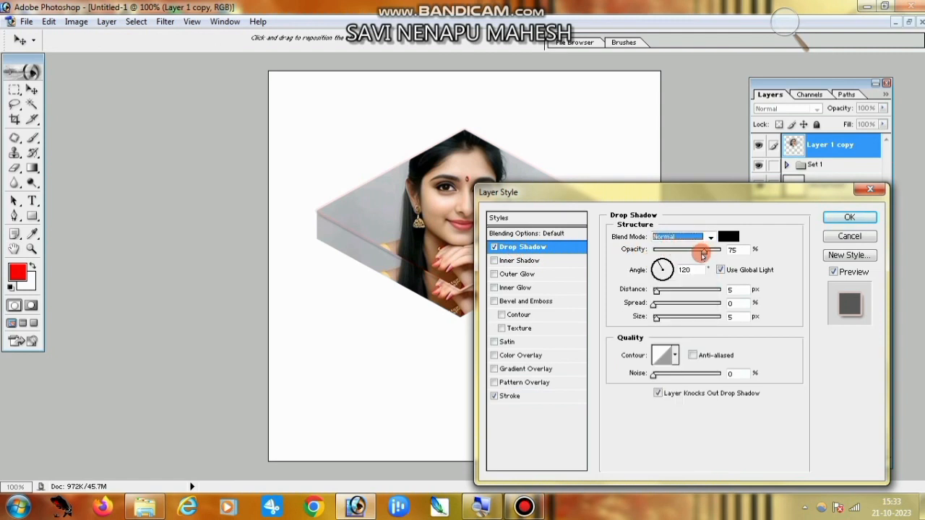
pyautogui.moveTo(703, 254); pyautogui.dragTo(726, 250)
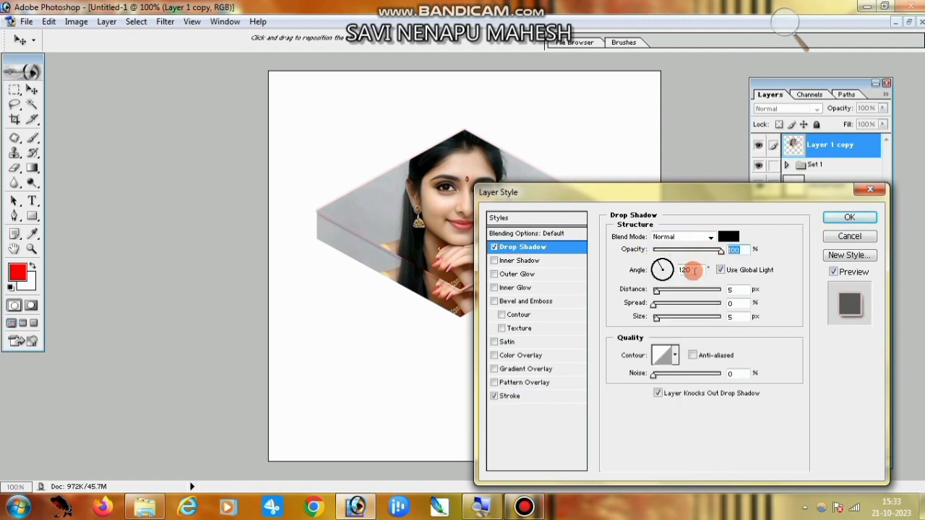
pyautogui.doubleClick(691, 269)
pyautogui.write('90')
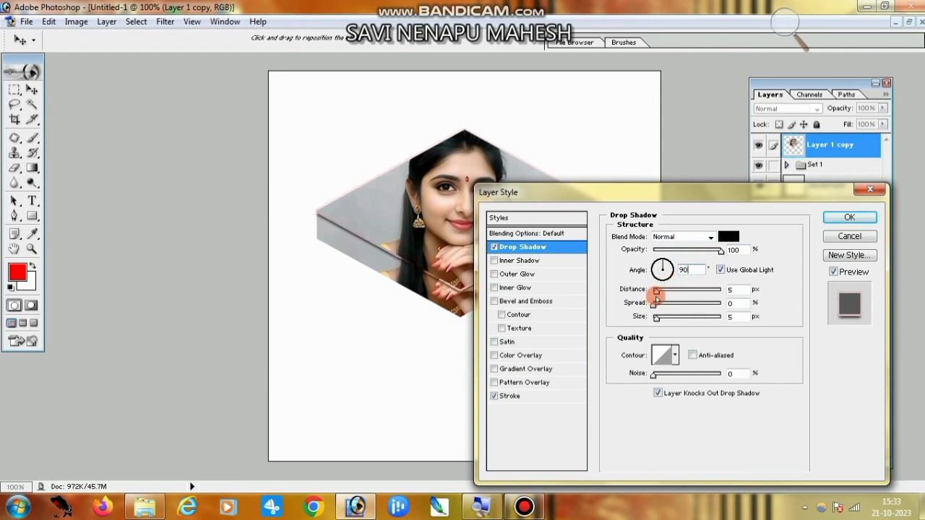
pyautogui.moveTo(656, 294); pyautogui.dragTo(667, 321)
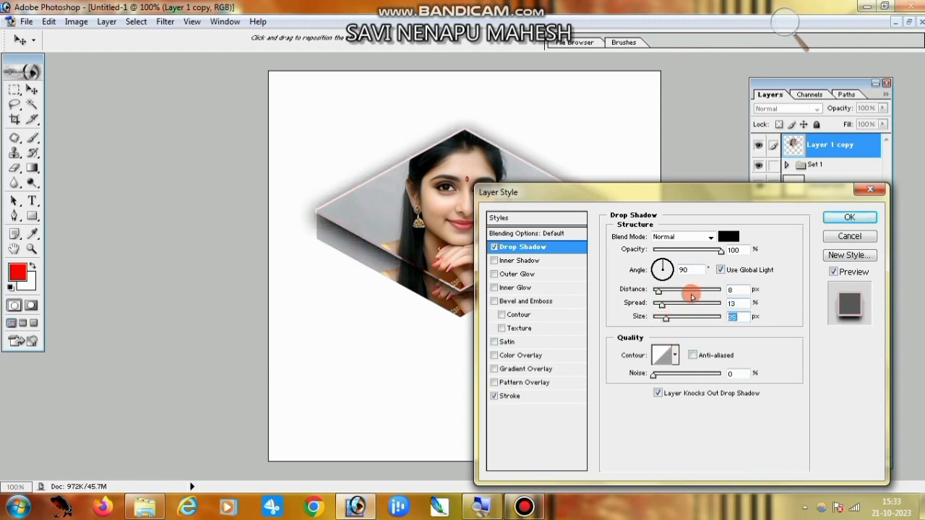
pyautogui.click(860, 216)
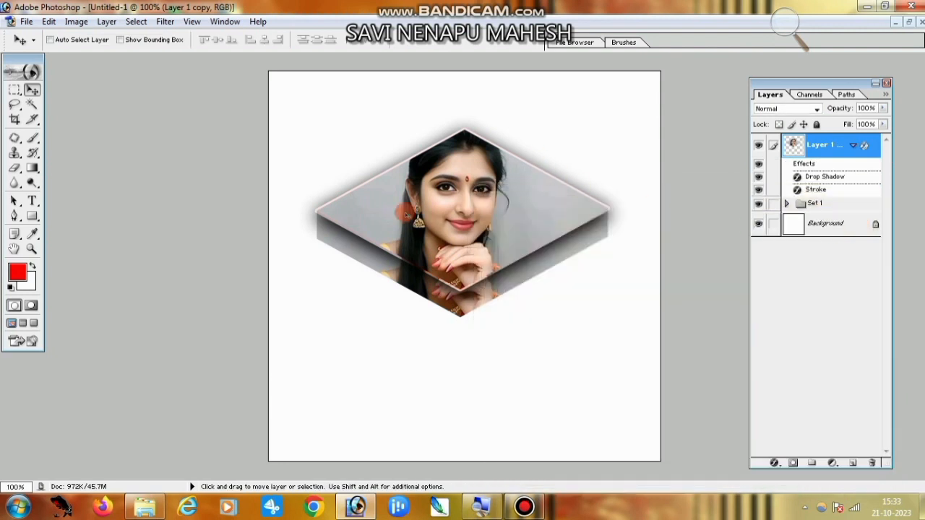
# In Set 1, give Layer 1 copy 42 a Stroke effect at 10% opacity.
pyautogui.click(788, 203)
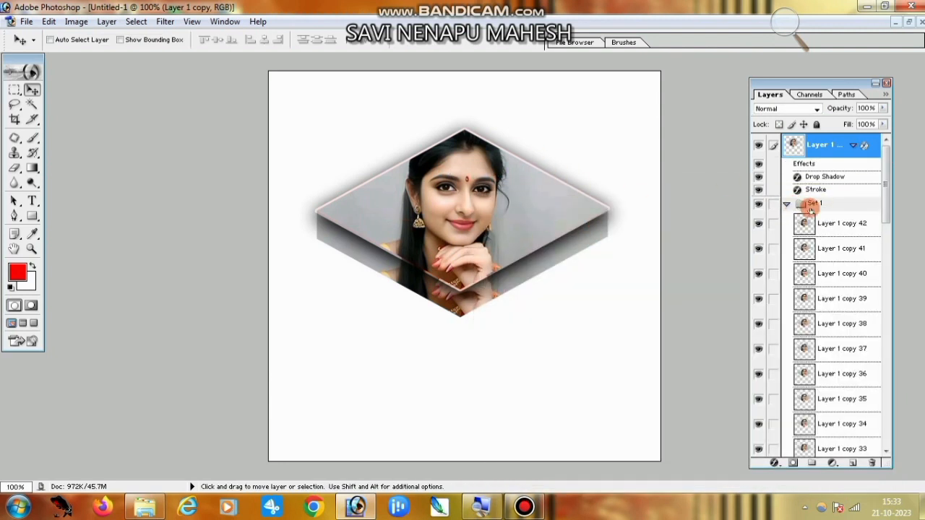
pyautogui.click(843, 224)
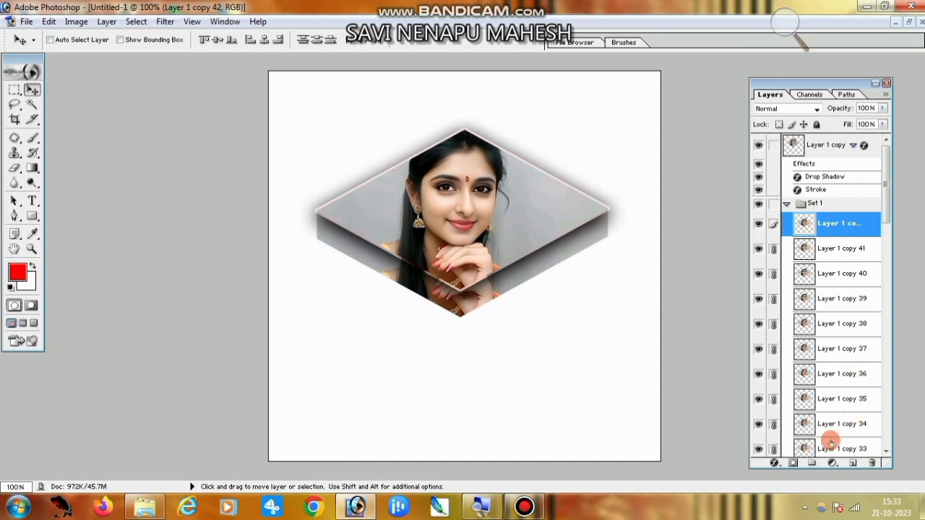
pyautogui.click(775, 465)
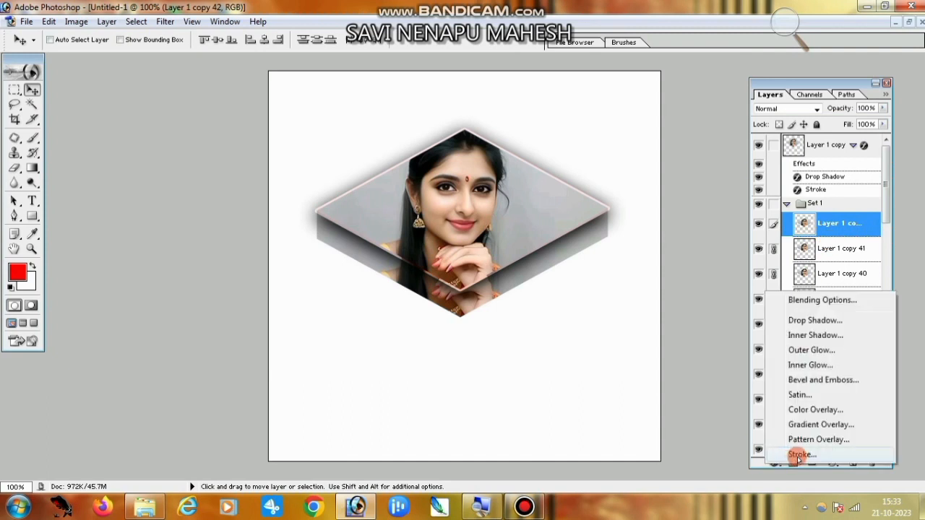
pyautogui.click(795, 451)
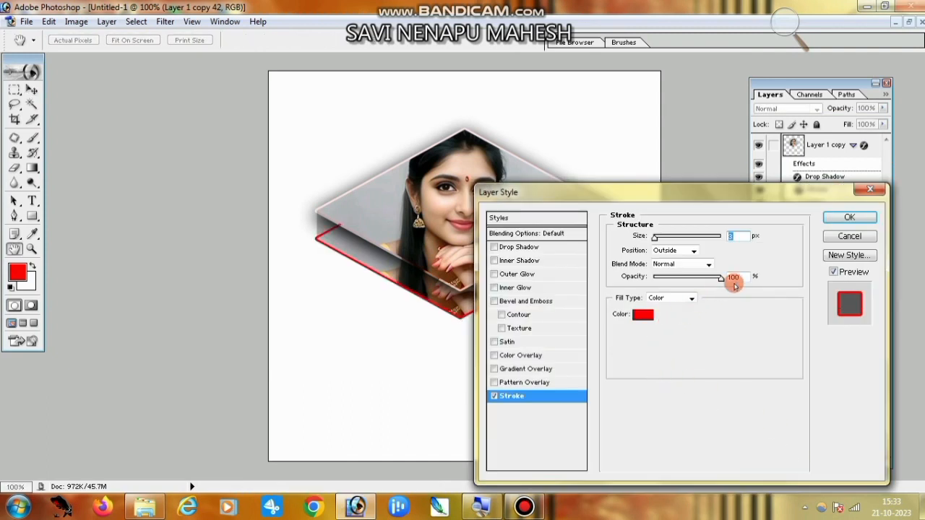
pyautogui.moveTo(739, 277); pyautogui.dragTo(723, 279)
pyautogui.write('10')
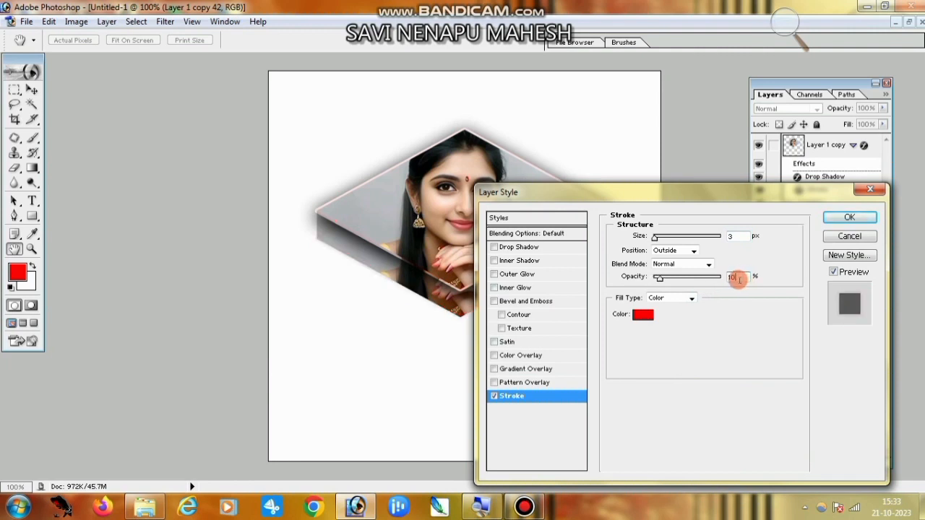
# Add a Normal, 100% Drop Shadow at 90°, distance 8, spread 14, and apply both effects.
pyautogui.click(524, 247)
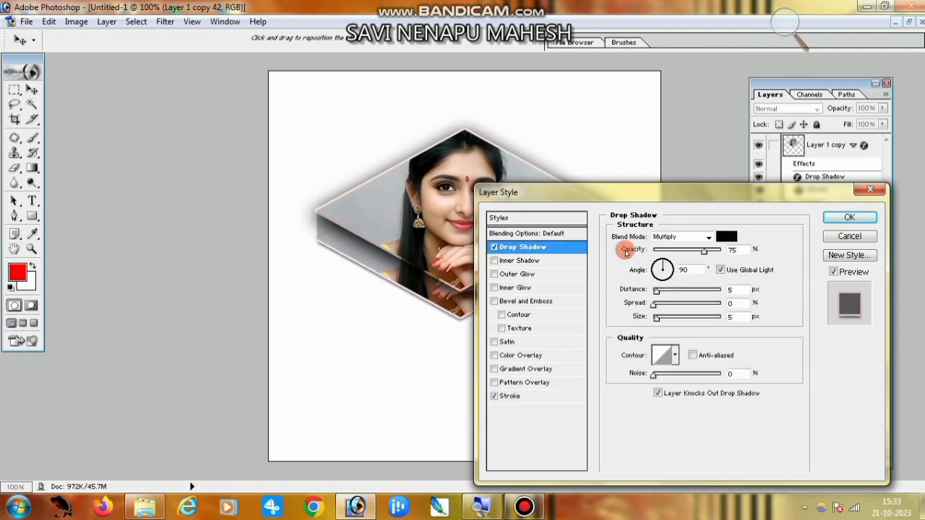
pyautogui.click(687, 236)
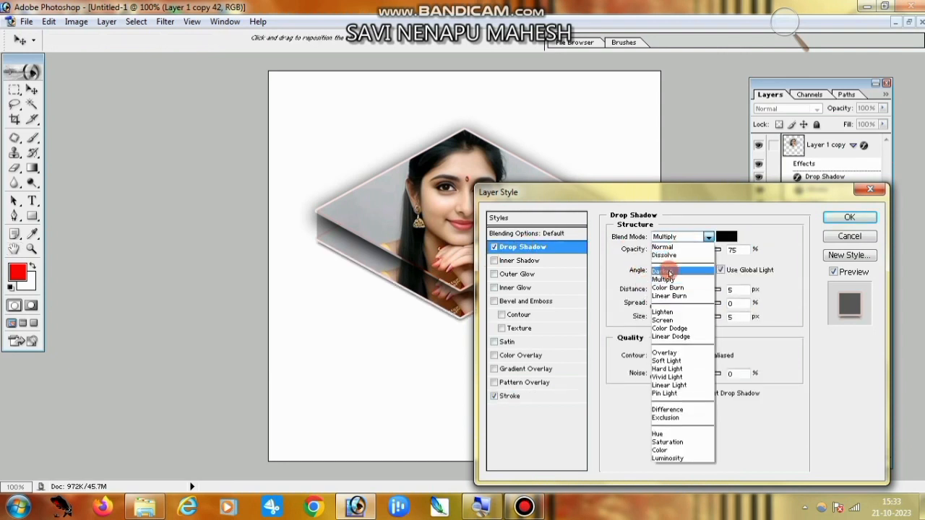
pyautogui.click(666, 247)
pyautogui.moveTo(705, 252); pyautogui.dragTo(722, 248)
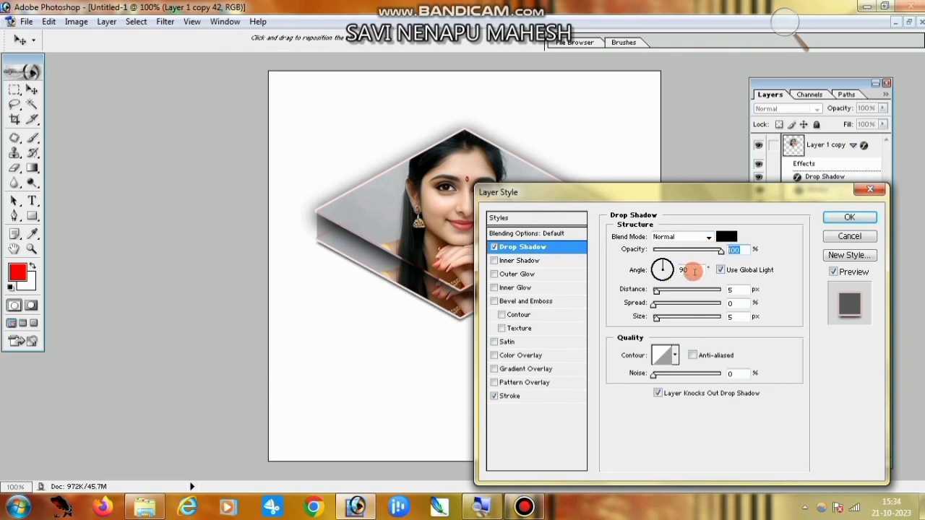
pyautogui.moveTo(659, 293); pyautogui.dragTo(673, 319)
pyautogui.click(656, 319)
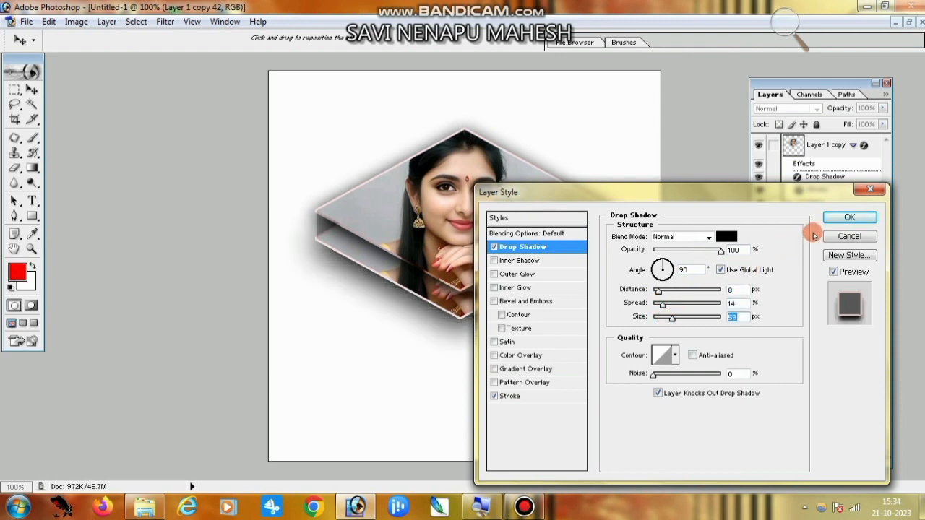
pyautogui.click(838, 217)
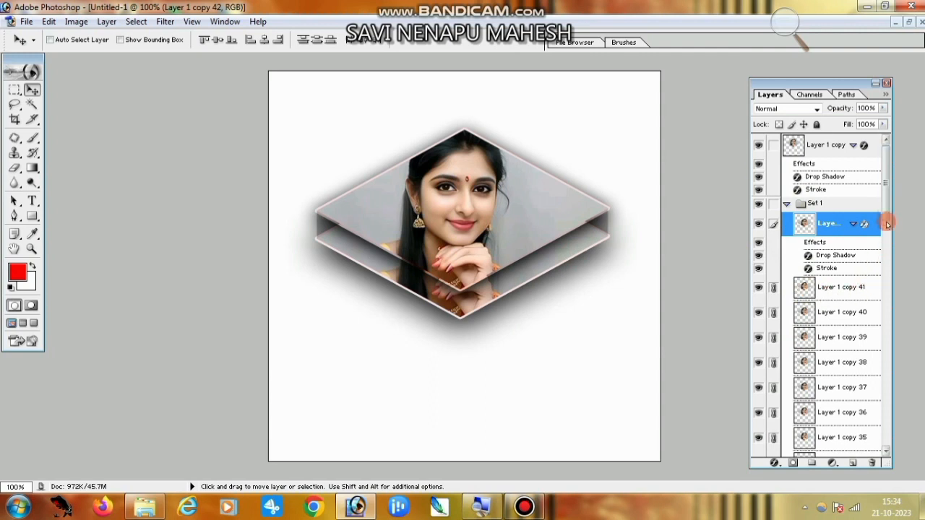
pyautogui.moveTo(888, 202); pyautogui.dragTo(884, 438)
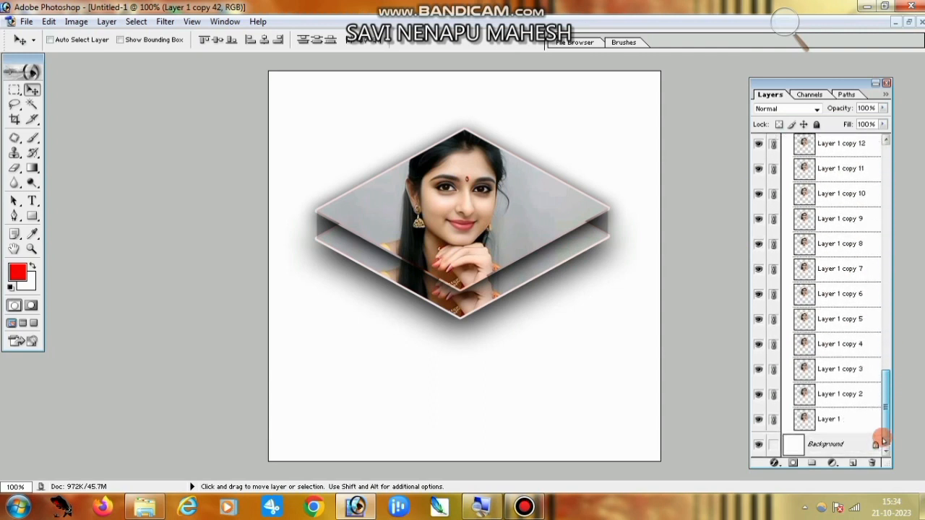
# Merge the linked Set 1 copies with Ctrl+E into Layer 1 copy 42, then toggle the top portrait layer's visibility.
pyautogui.hotkey('ctrl', 'e')
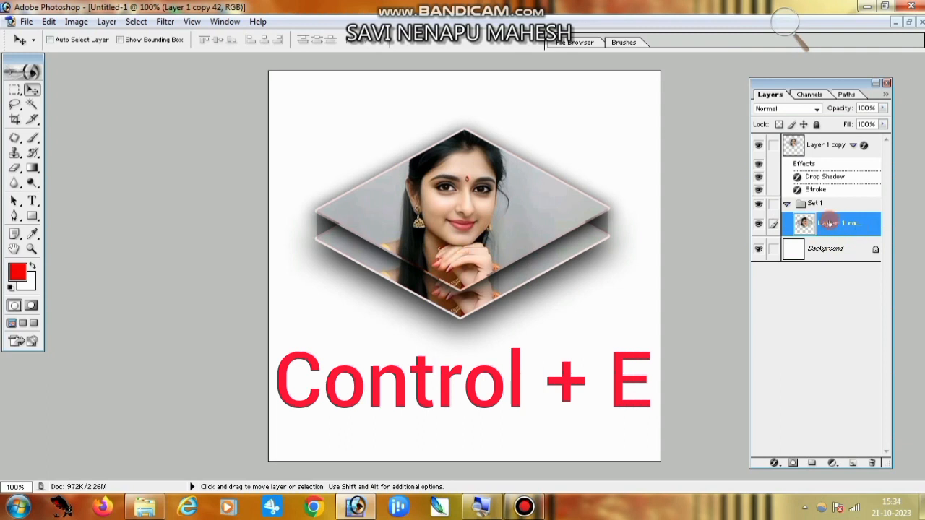
pyautogui.click(824, 146)
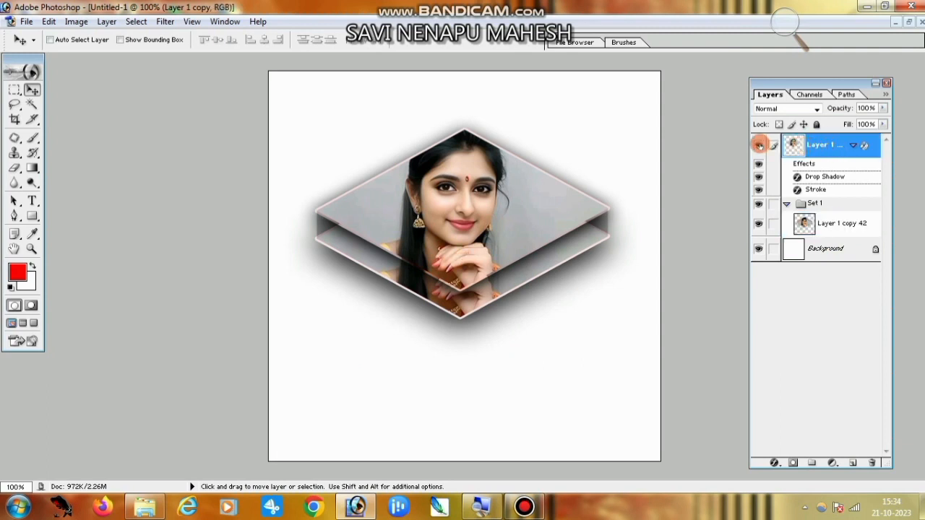
pyautogui.click(759, 145)
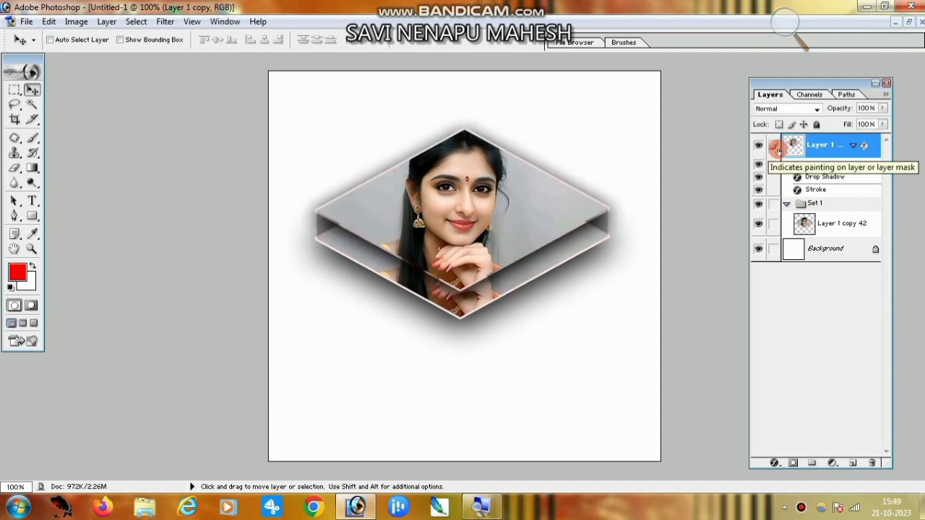
pyautogui.doubleClick(831, 145)
pyautogui.press('Return')
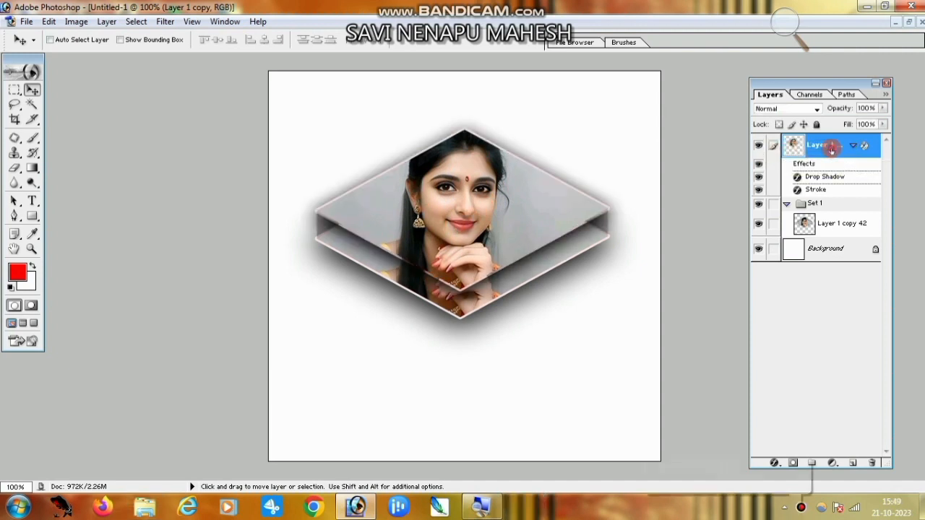
pyautogui.click(758, 145)
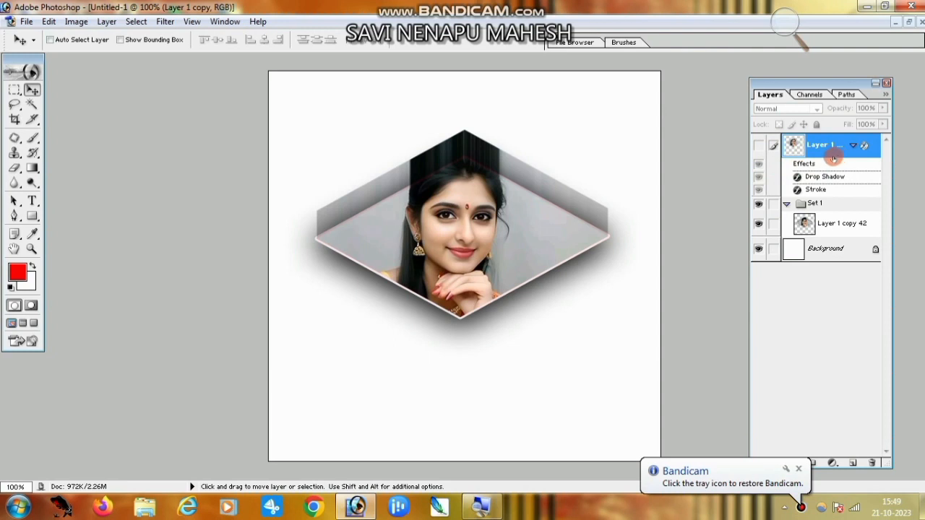
pyautogui.click(758, 145)
# Create a new document, Untitled-2, and drag the Set 1 portrait group into it.
pyautogui.click(26, 22)
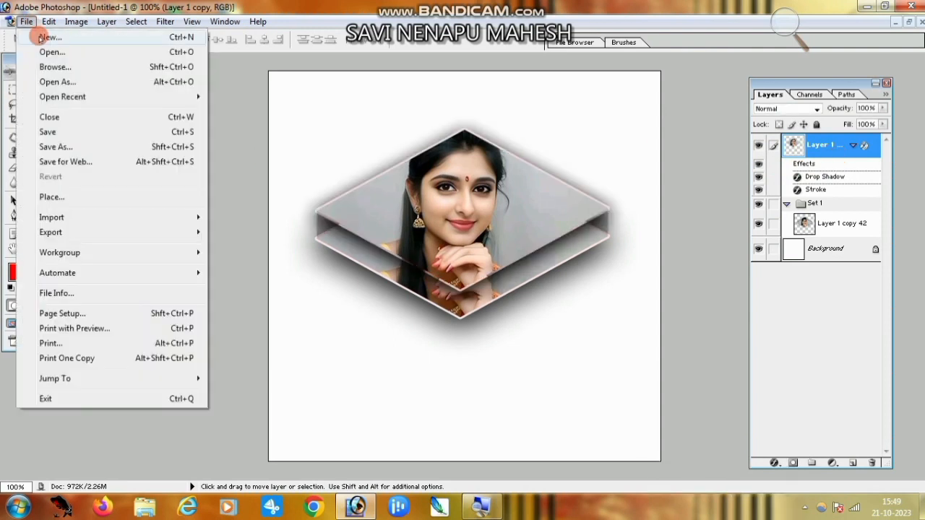
pyautogui.click(41, 37)
pyautogui.click(571, 172)
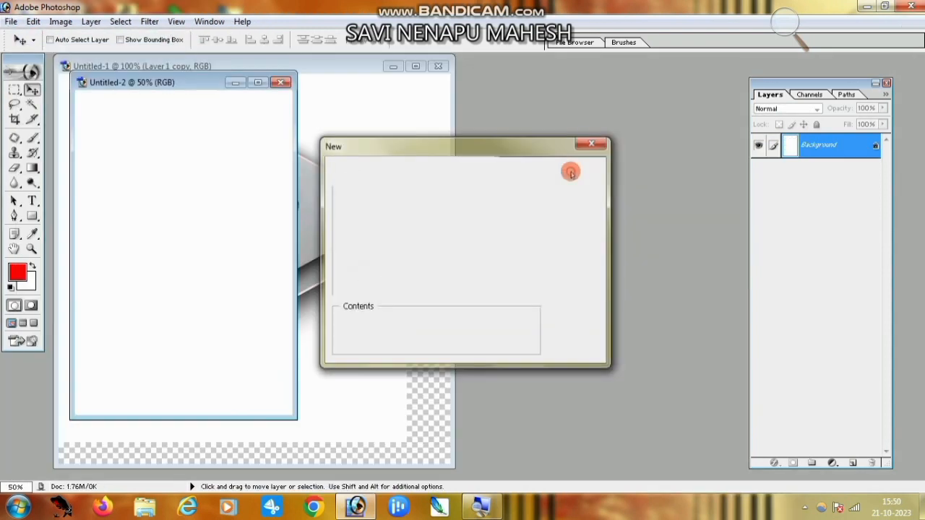
pyautogui.moveTo(186, 83); pyautogui.dragTo(569, 82)
pyautogui.click(32, 105)
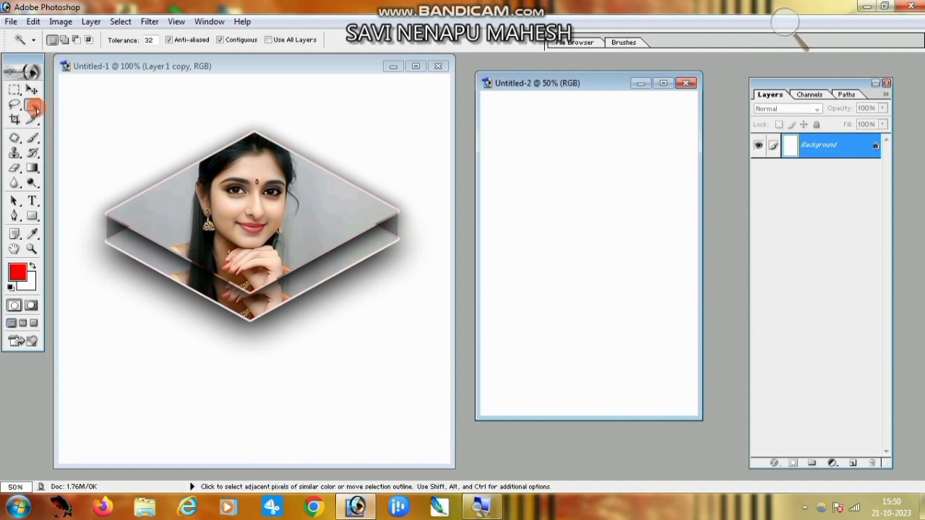
pyautogui.click(32, 90)
pyautogui.click(262, 312)
pyautogui.moveTo(262, 312); pyautogui.dragTo(584, 285)
pyautogui.rightClick(246, 307)
pyautogui.click(261, 313)
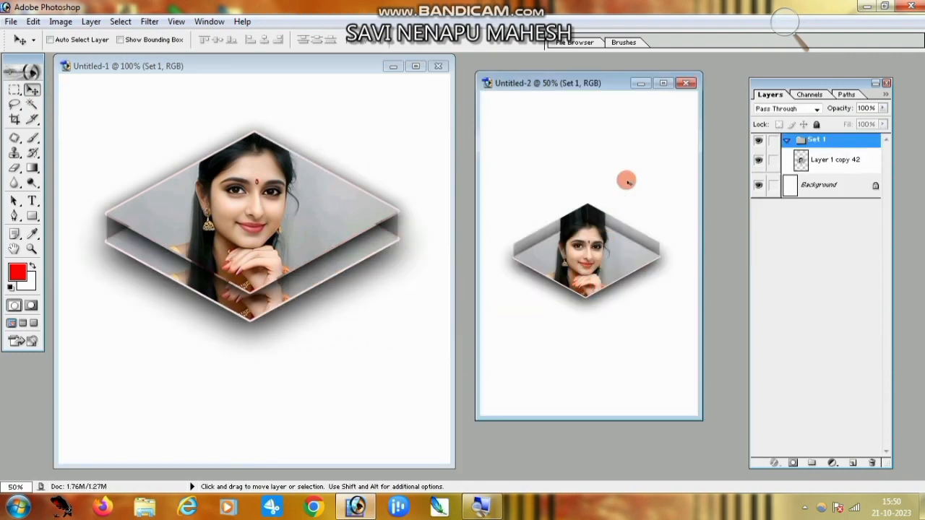
# Rotate the copied set 180° and drag the flipped set back into Untitled-1.
pyautogui.click(663, 83)
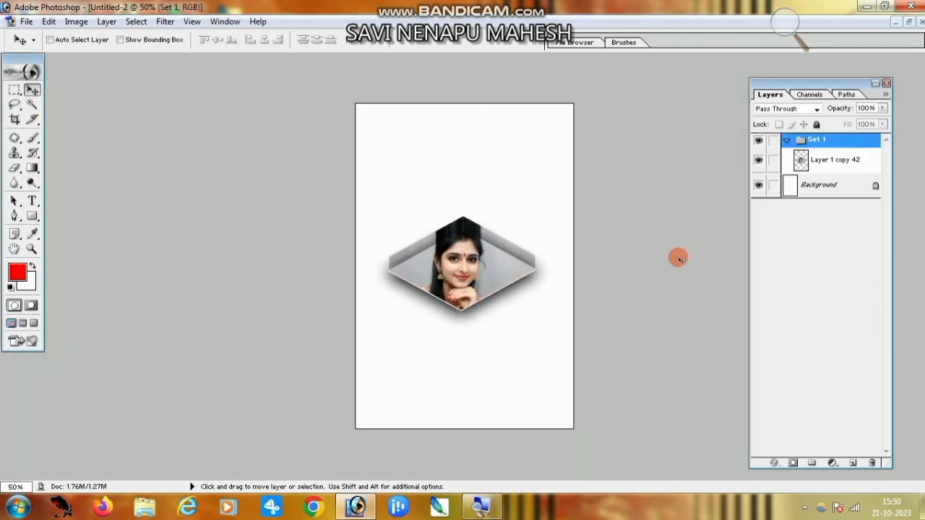
pyautogui.hotkey('ctrl', 't')
pyautogui.rightClick(463, 266)
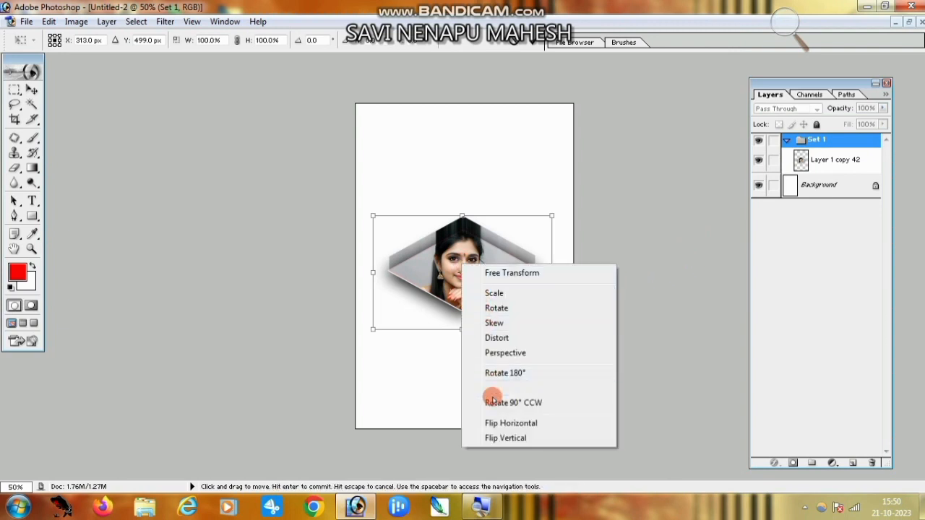
pyautogui.click(511, 374)
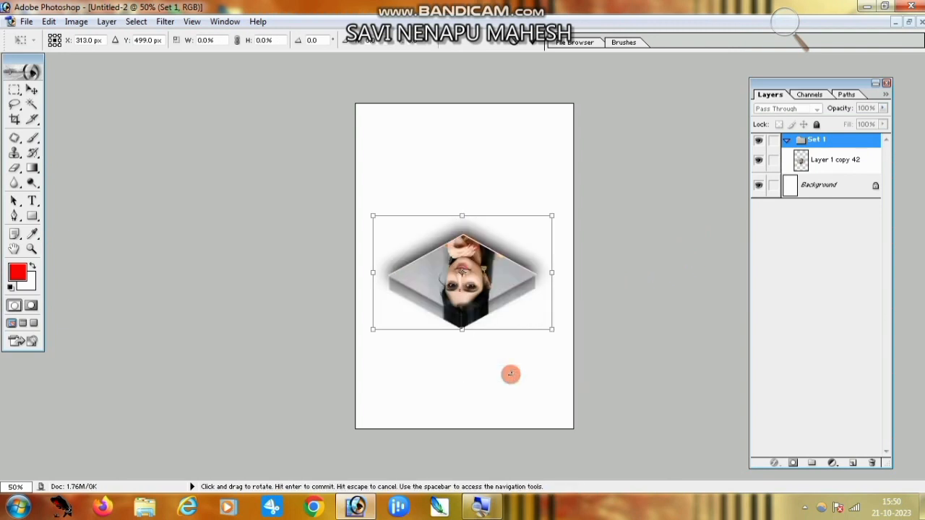
pyautogui.press('Return')
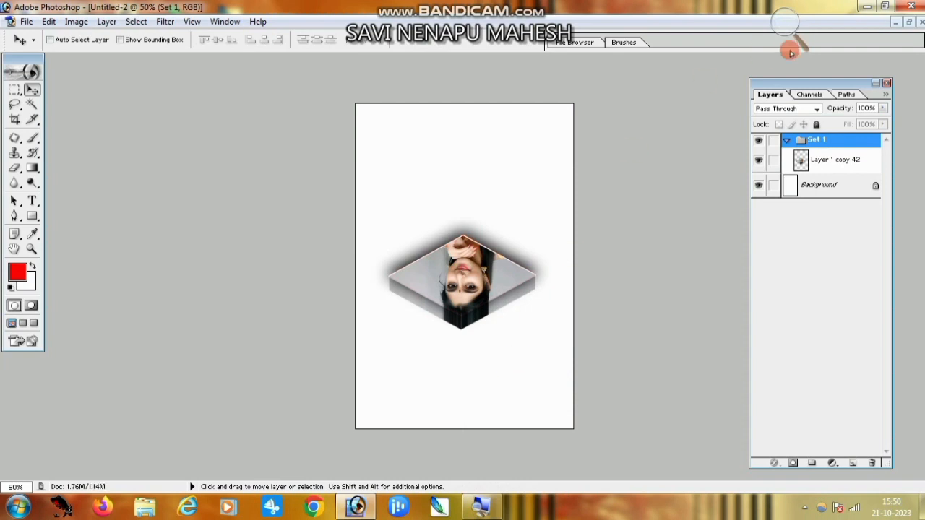
pyautogui.click(907, 26)
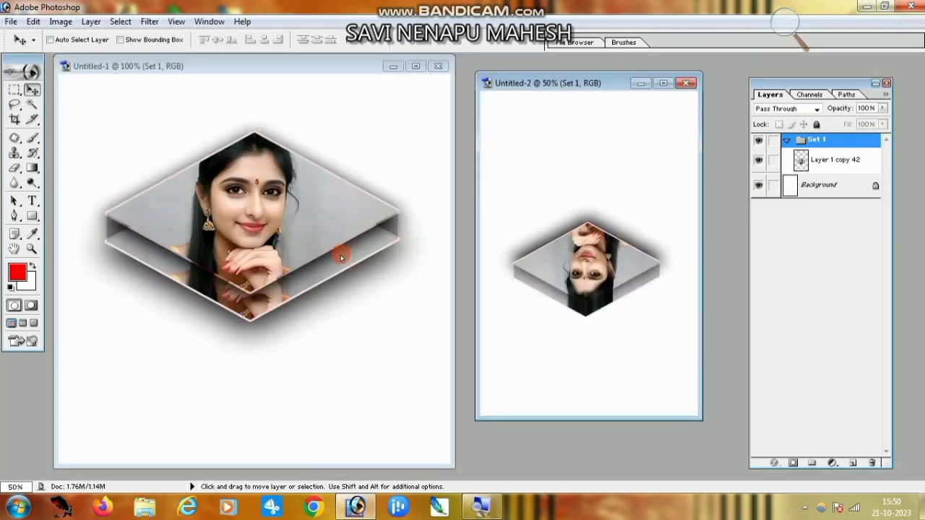
pyautogui.moveTo(575, 274); pyautogui.dragTo(311, 265)
# Place the flipped rhombus beside the upright one and close Untitled-2 without saving.
pyautogui.click(415, 66)
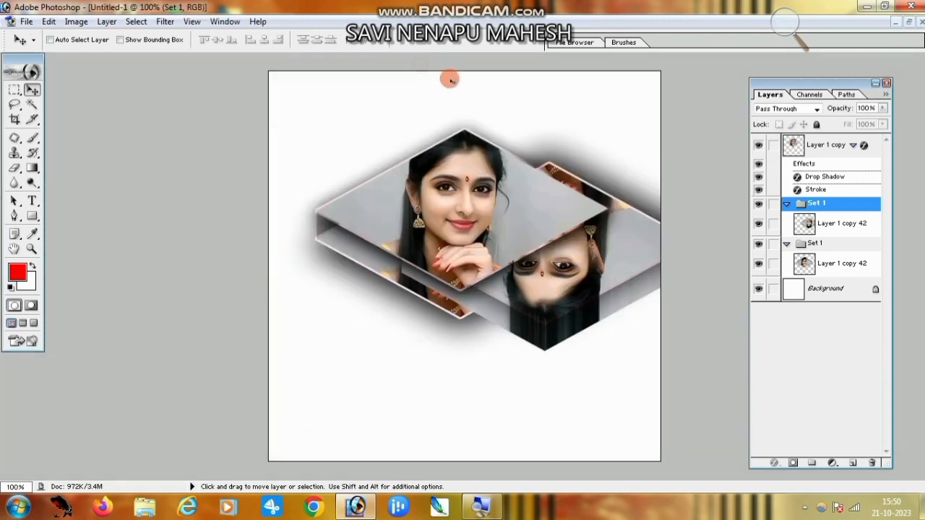
pyautogui.moveTo(544, 269); pyautogui.dragTo(464, 237)
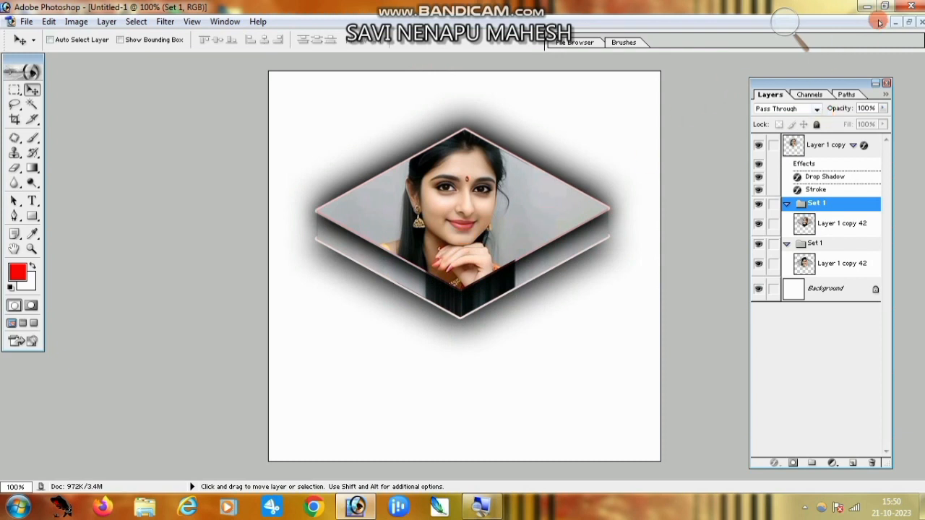
pyautogui.click(910, 24)
pyautogui.click(629, 147)
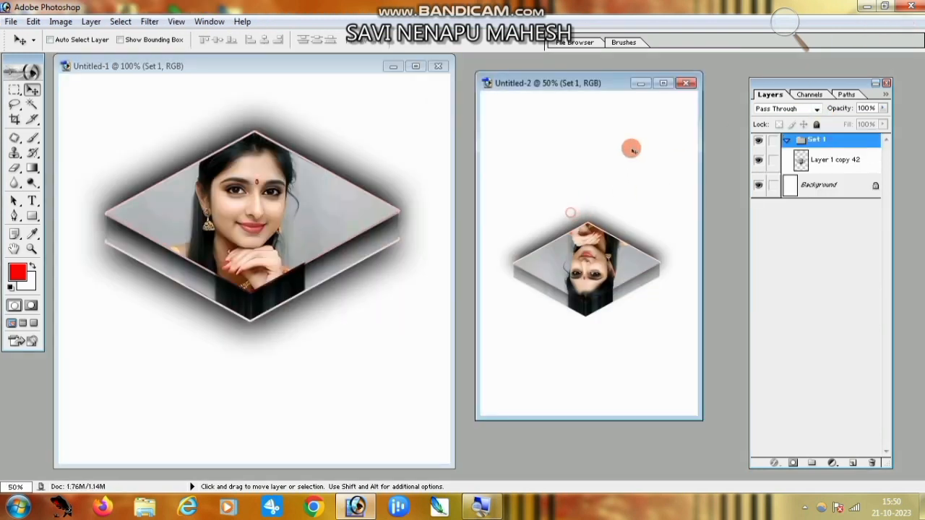
pyautogui.click(686, 83)
pyautogui.click(434, 200)
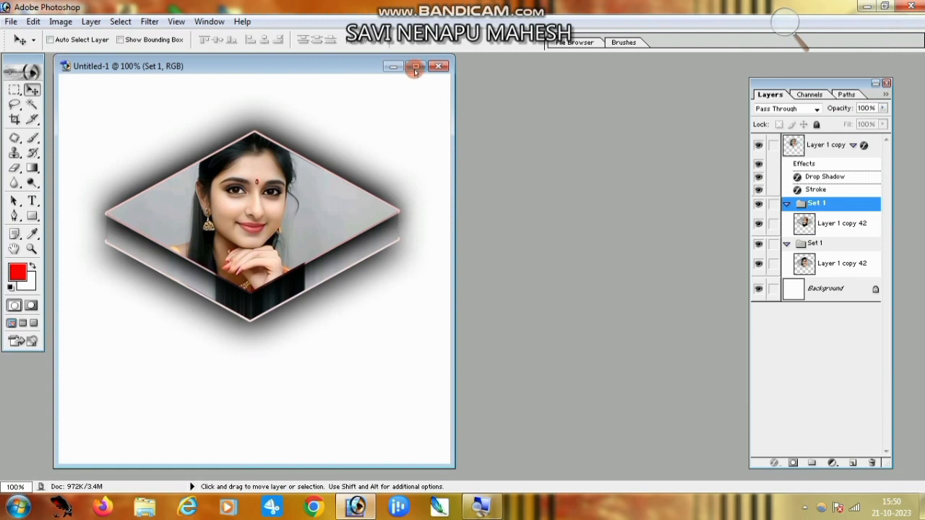
pyautogui.click(416, 66)
# Move the flipped layer into the lower Set 1, nudge it down ~27 px, and stack it above the other copy.
pyautogui.click(817, 148)
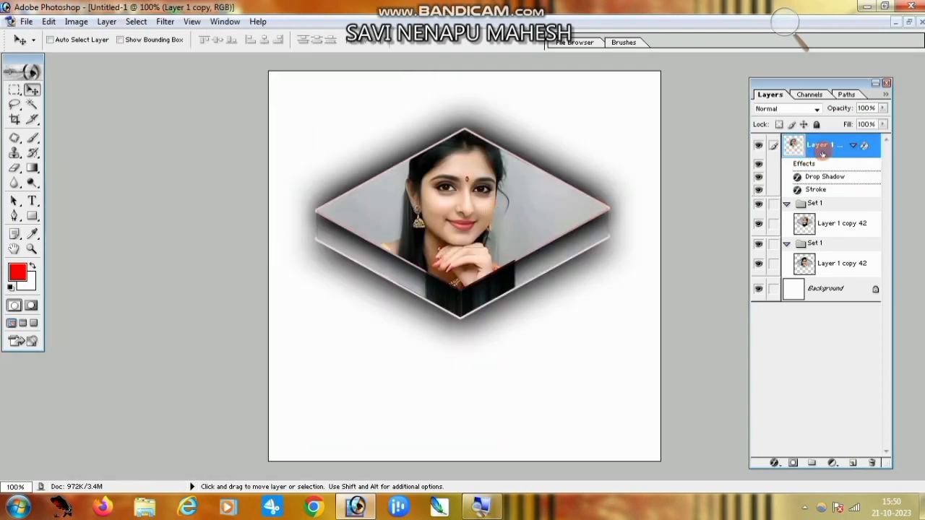
pyautogui.click(760, 147)
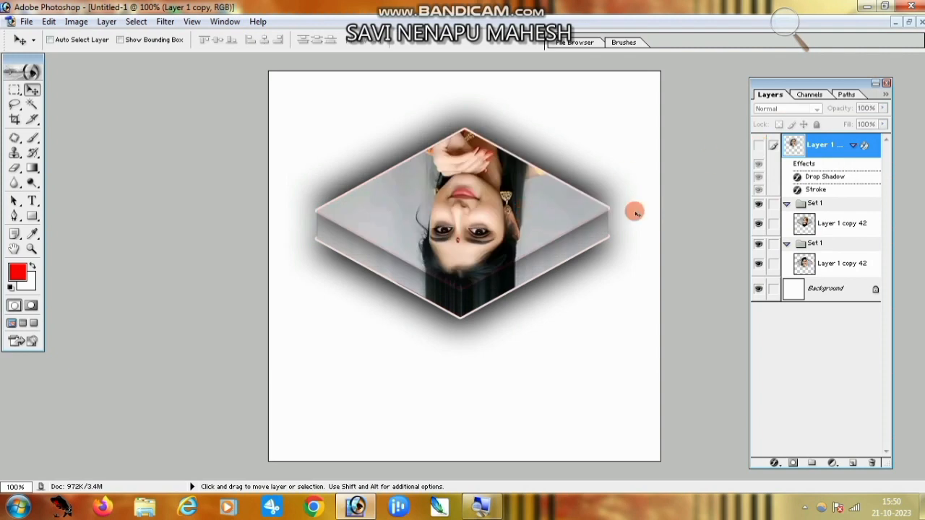
pyautogui.click(813, 224)
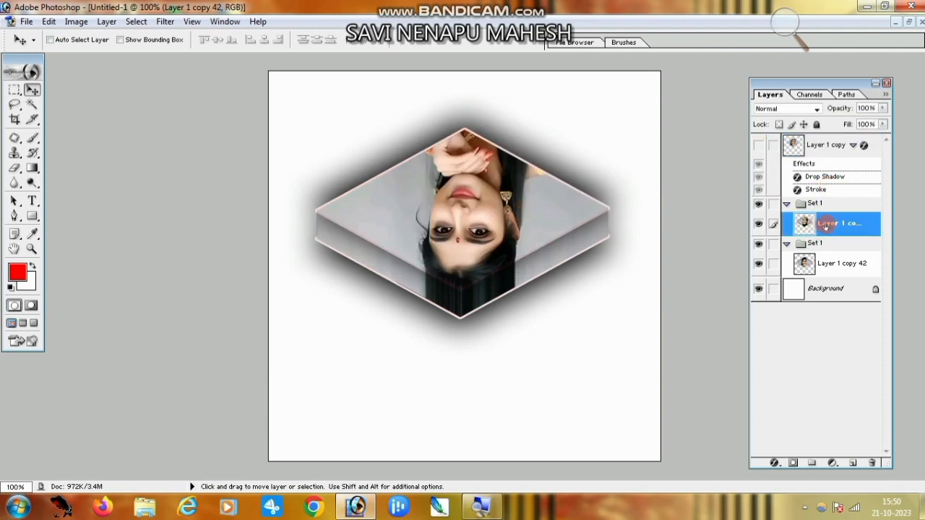
pyautogui.doubleClick(824, 224)
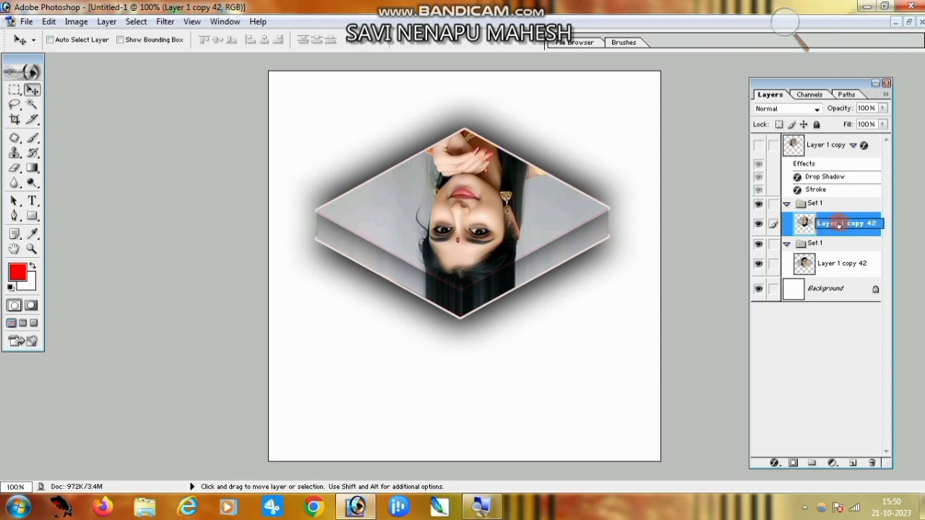
pyautogui.moveTo(838, 225); pyautogui.dragTo(827, 265)
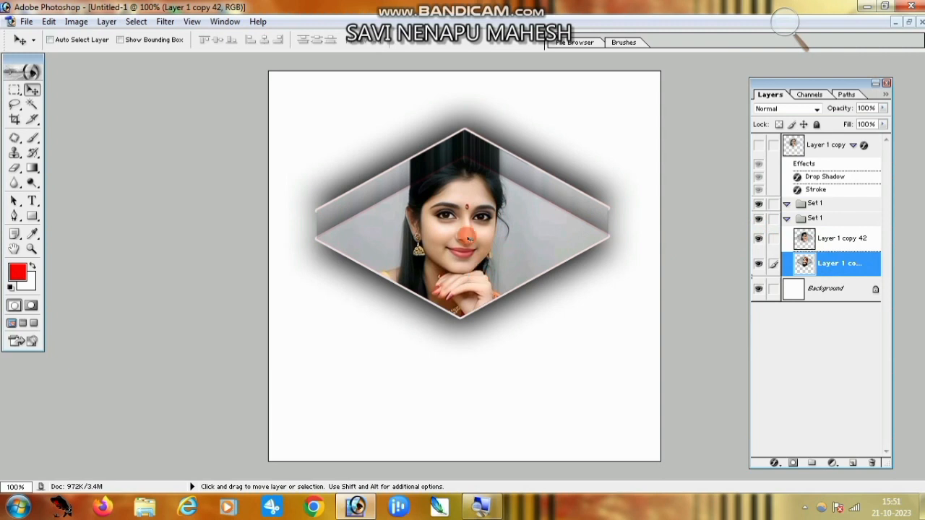
pyautogui.moveTo(468, 248); pyautogui.dragTo(468, 270)
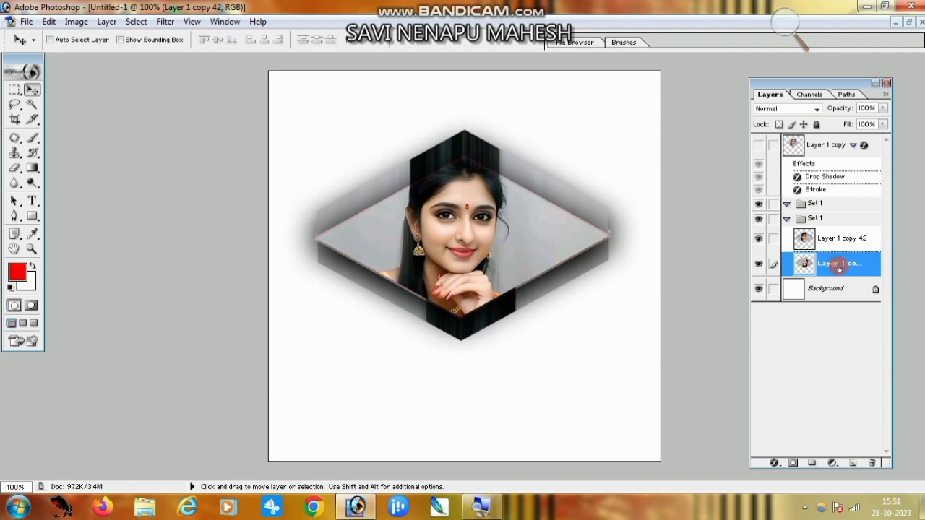
pyautogui.moveTo(828, 264); pyautogui.dragTo(828, 238)
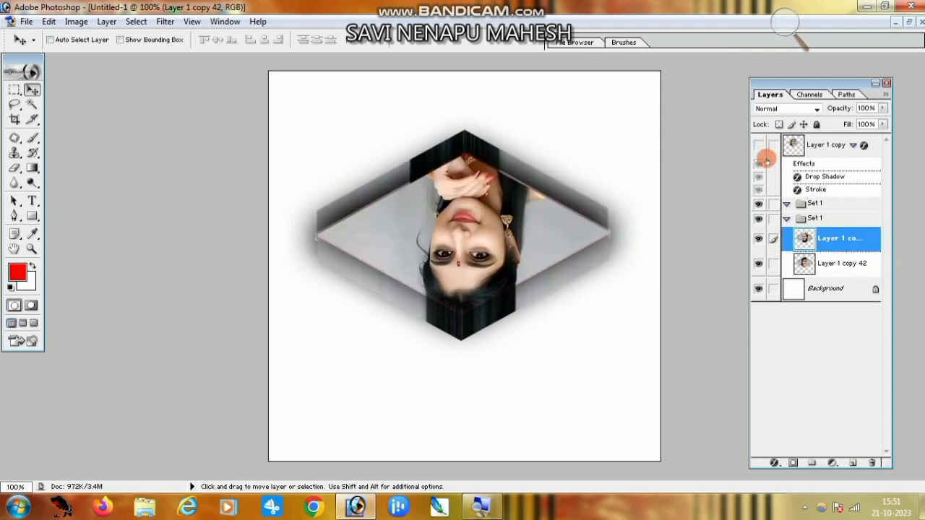
pyautogui.click(823, 145)
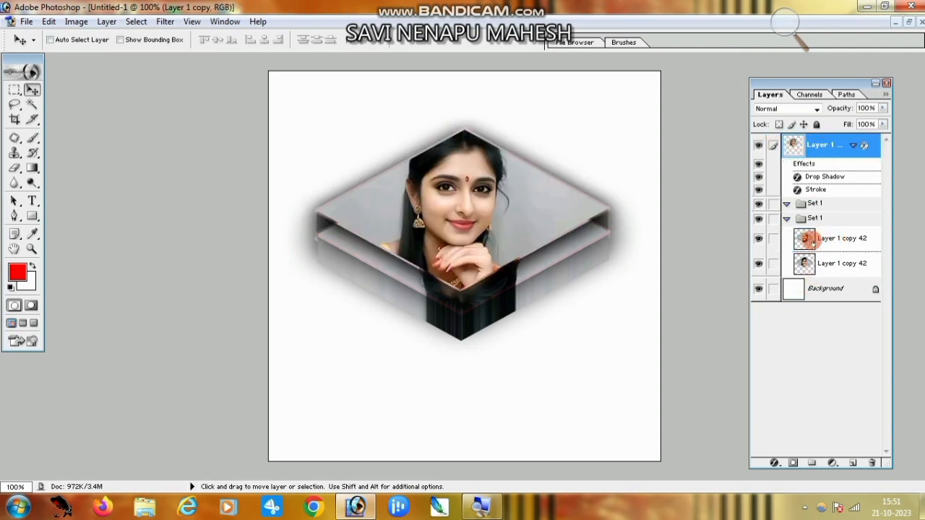
pyautogui.click(816, 241)
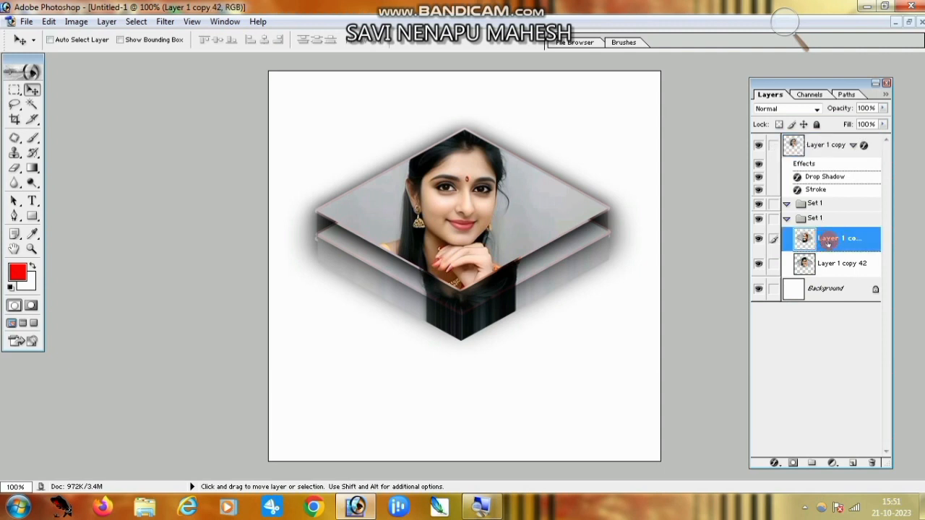
# Scale the upside-down tile proportionally to 71.3% and shift it to the lower right.
pyautogui.hotkey('ctrl', 't')
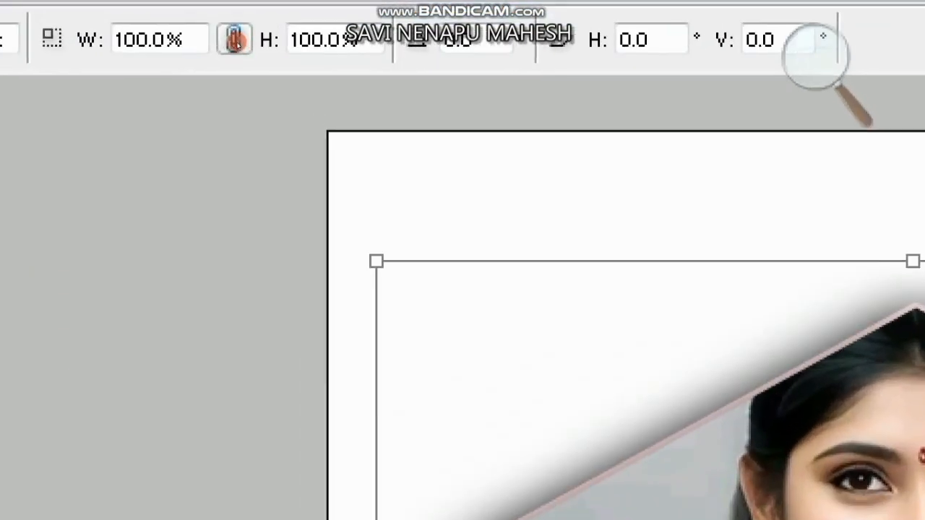
pyautogui.click(235, 39)
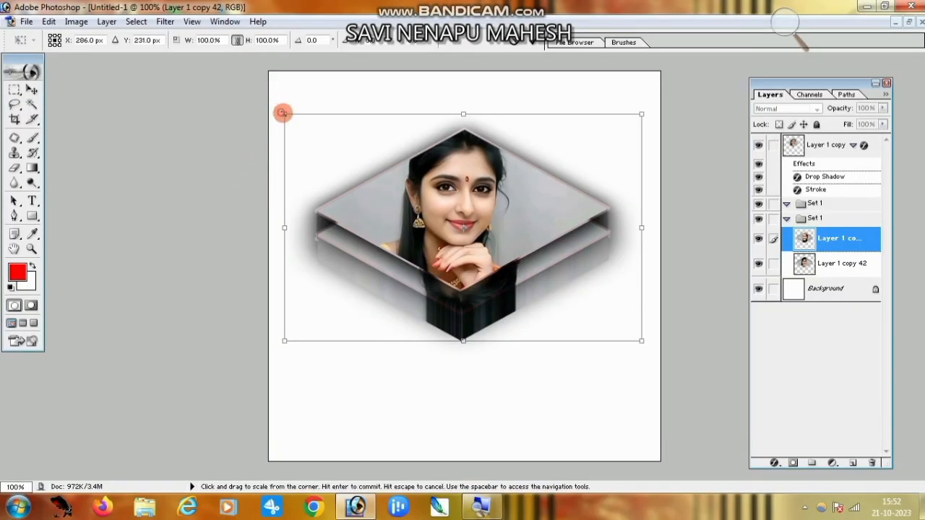
pyautogui.moveTo(282, 113); pyautogui.dragTo(387, 179)
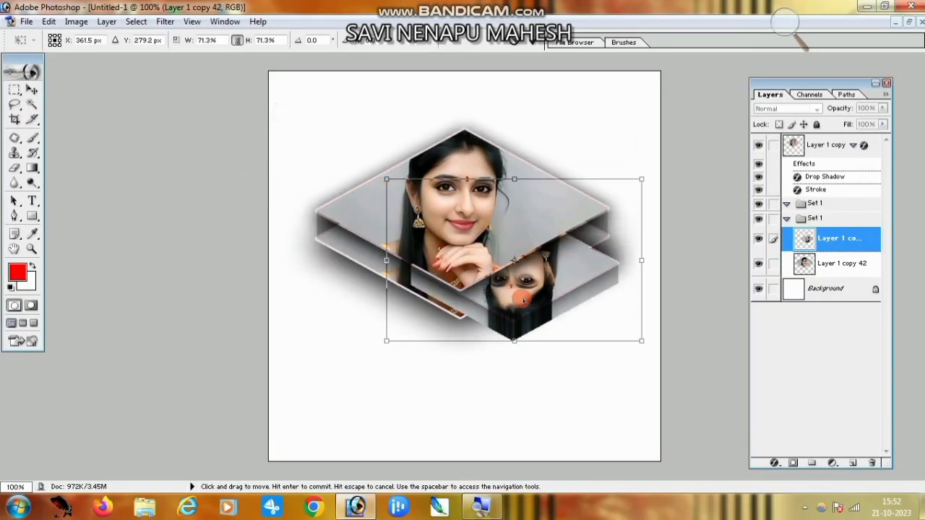
pyautogui.moveTo(523, 300); pyautogui.dragTo(563, 286)
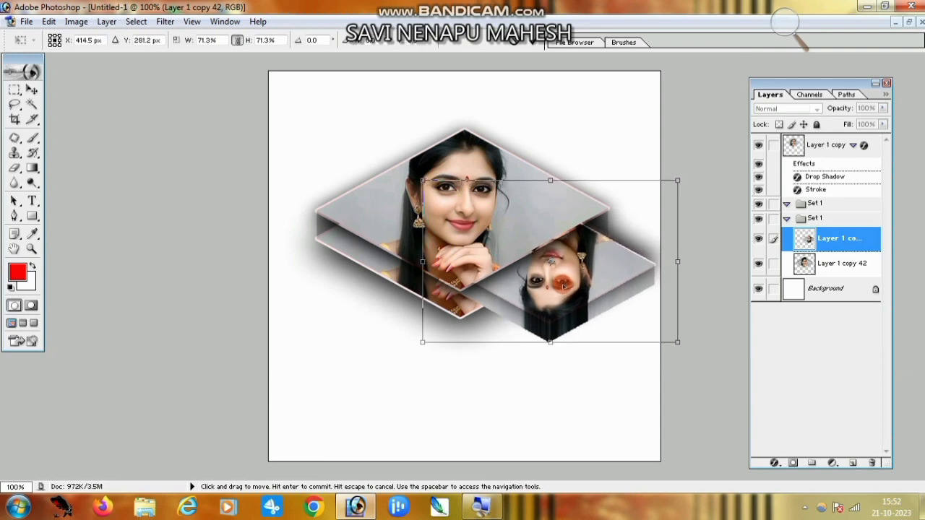
pyautogui.press('Return')
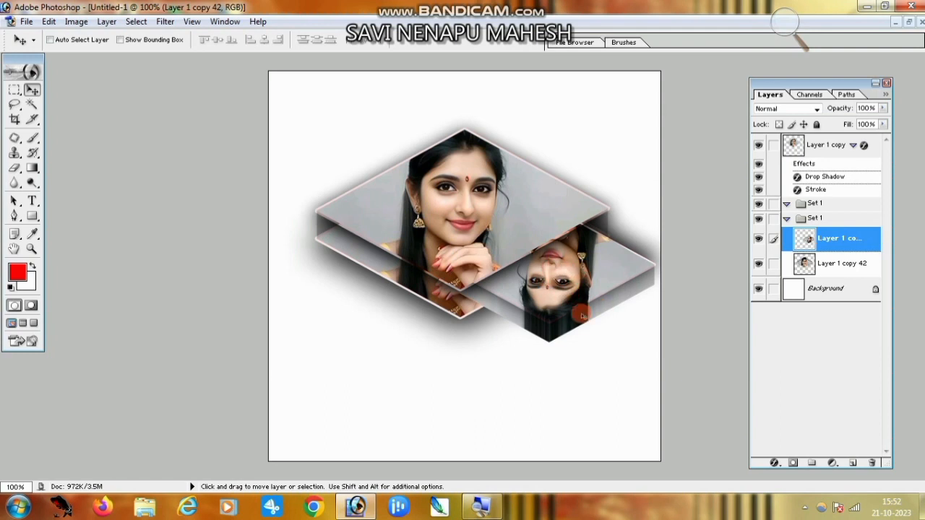
# Flip the small tile horizontally and drag the mirrored copy to the lower left.
pyautogui.press('alt')
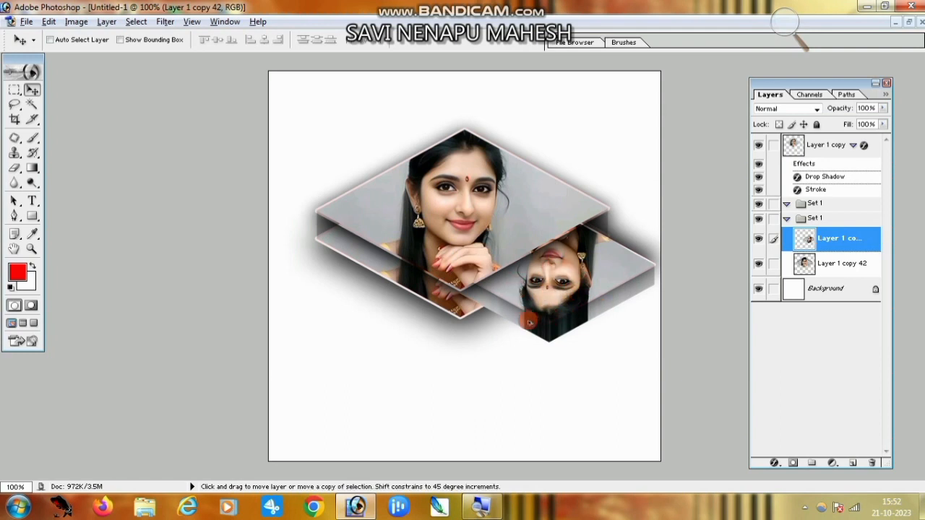
pyautogui.hotkey('alt', 'e')
pyautogui.press('a')
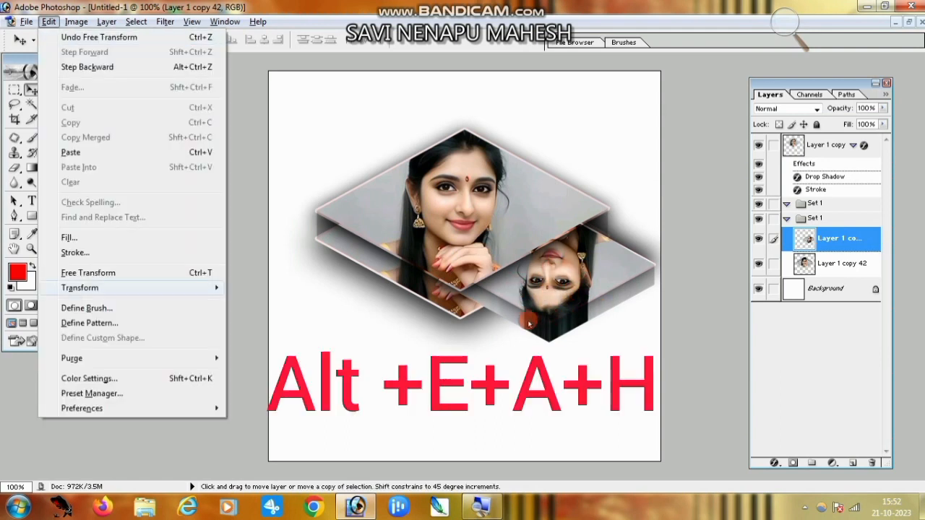
pyautogui.press('h')
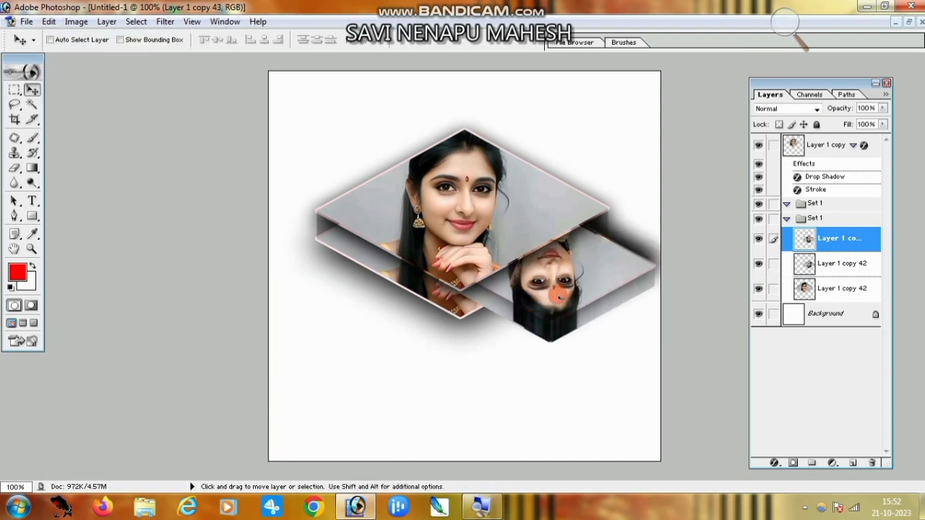
pyautogui.moveTo(558, 284)
pyautogui.mouseDown()
pyautogui.moveTo(470, 311)
pyautogui.moveTo(333, 322)
pyautogui.moveTo(345, 301)
pyautogui.moveTo(372, 290)
pyautogui.moveTo(445, 342)
pyautogui.mouseUp()
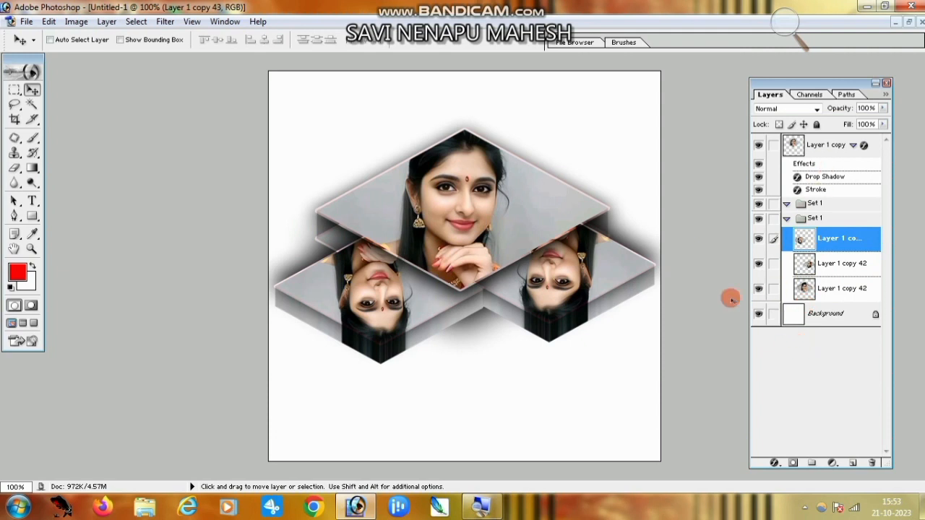
# Convert the Background layer into an ordinary Layer 0.
pyautogui.click(829, 322)
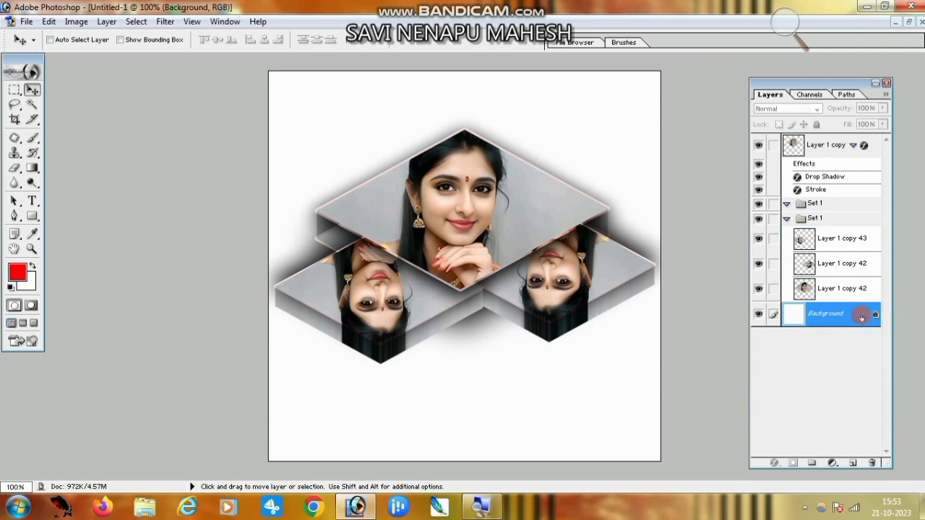
pyautogui.doubleClick(876, 315)
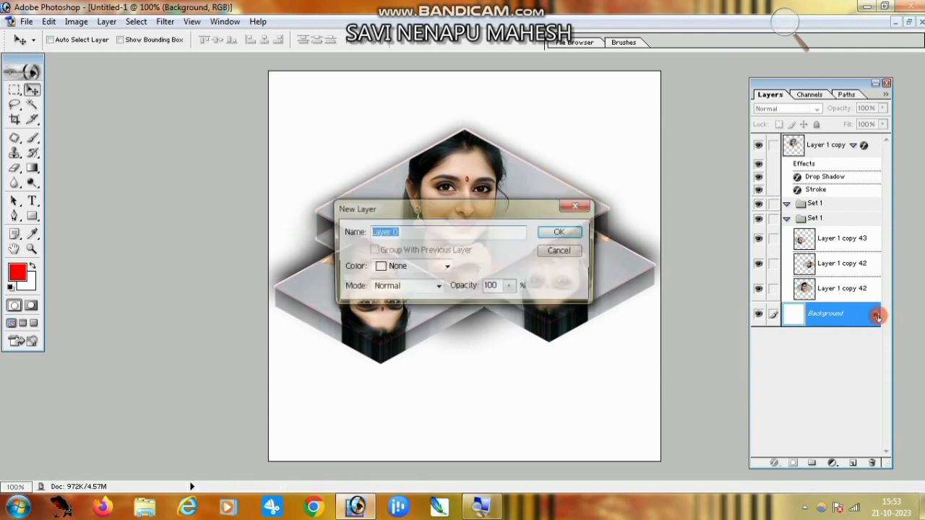
pyautogui.click(568, 228)
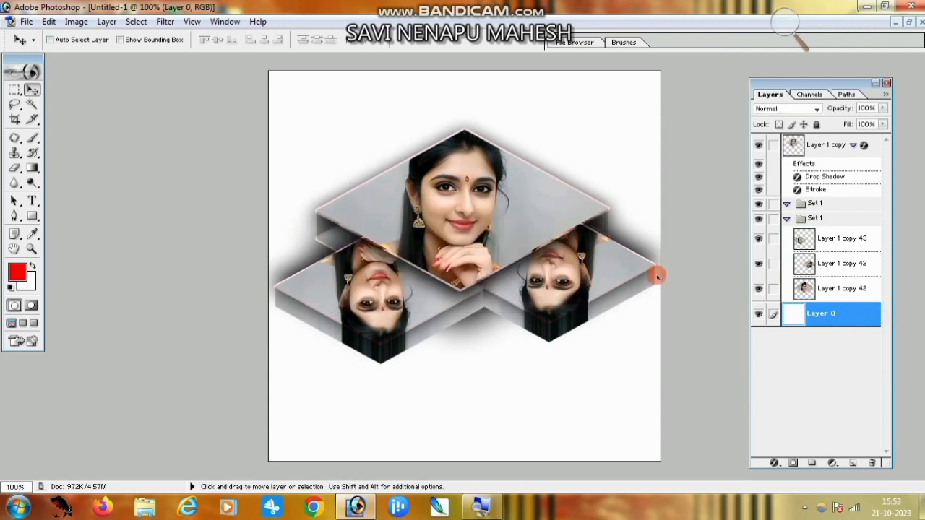
# Add a Gradient Fill layer using the blue-red-lavender preset.
pyautogui.click(832, 464)
pyautogui.click(832, 257)
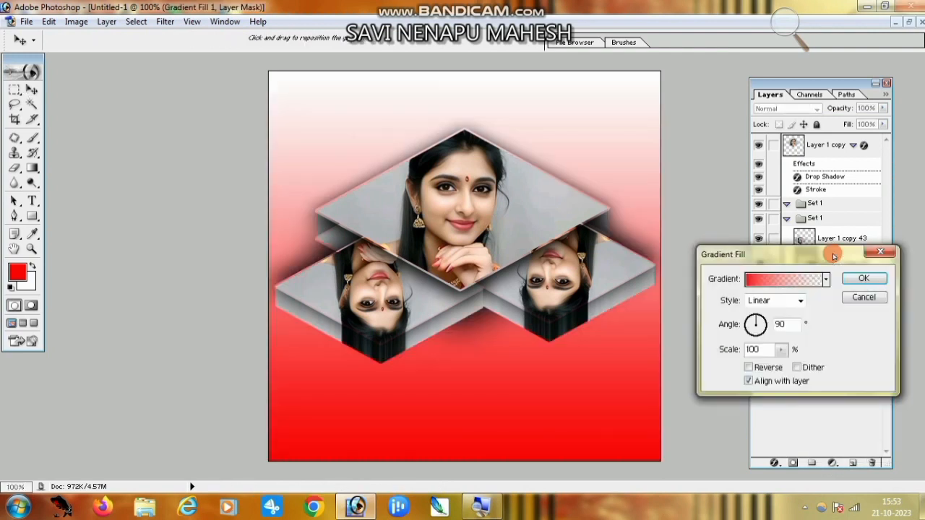
pyautogui.click(826, 280)
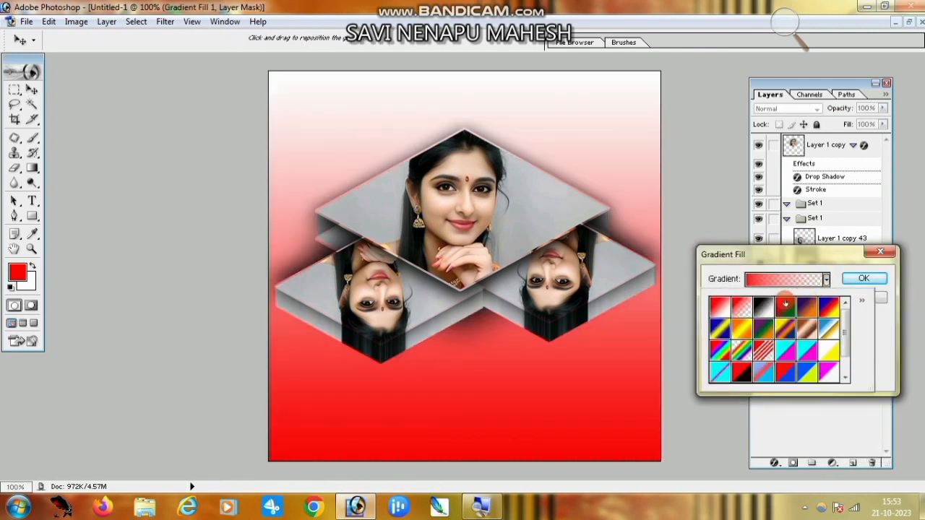
pyautogui.click(763, 307)
pyautogui.click(807, 307)
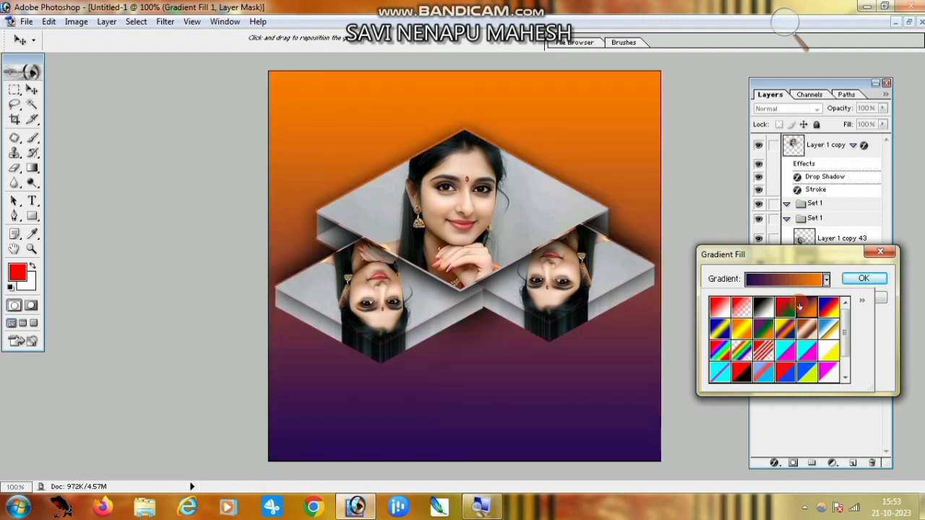
pyautogui.click(829, 308)
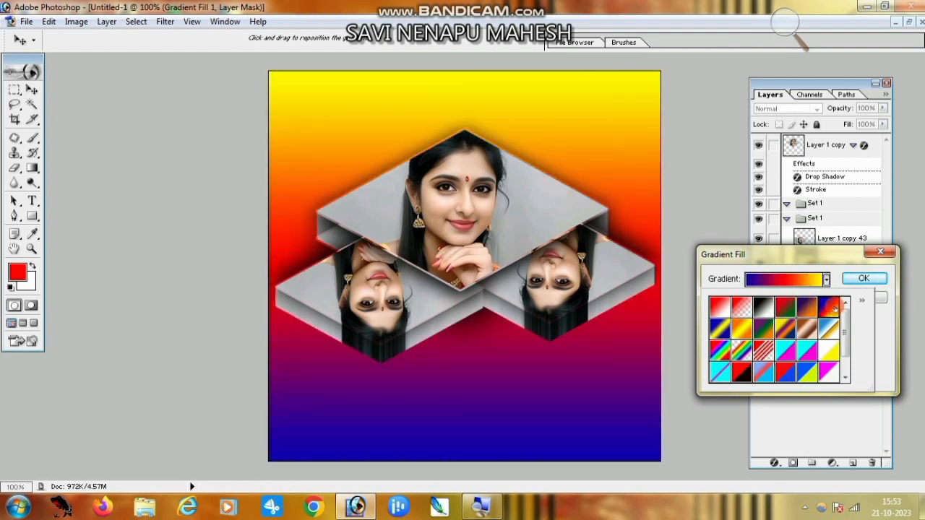
pyautogui.click(824, 353)
pyautogui.click(719, 350)
pyautogui.click(744, 307)
pyautogui.click(785, 307)
pyautogui.click(829, 308)
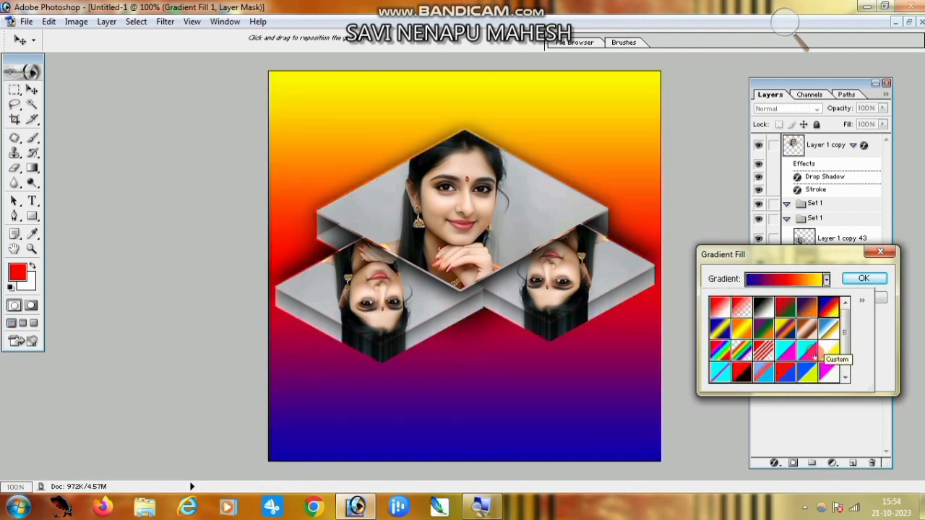
pyautogui.click(786, 330)
pyautogui.click(828, 330)
pyautogui.click(743, 330)
pyautogui.click(720, 331)
pyautogui.click(721, 372)
pyautogui.click(760, 372)
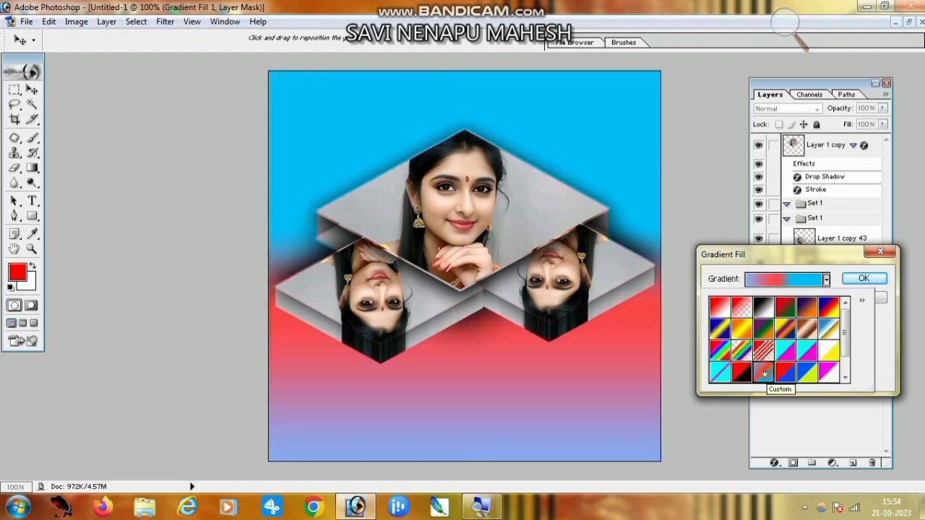